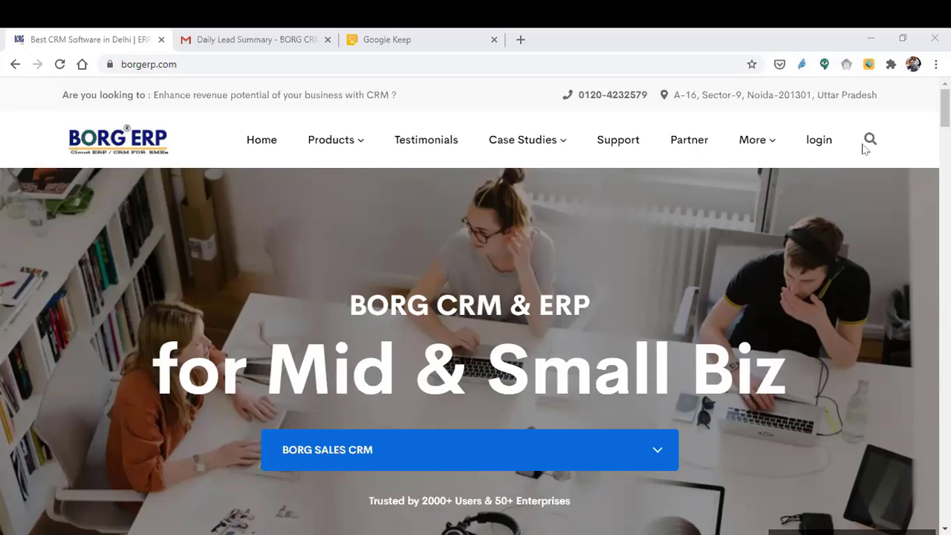
- Open the BORG ERP login page and sign in with the prefilled demo credentials
click(820, 145)
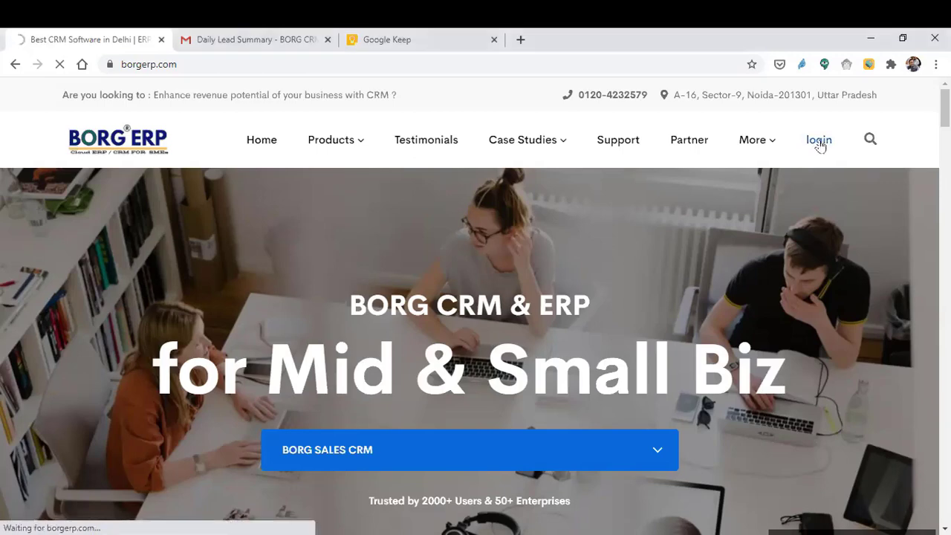
scroll(475, 313, down, 3)
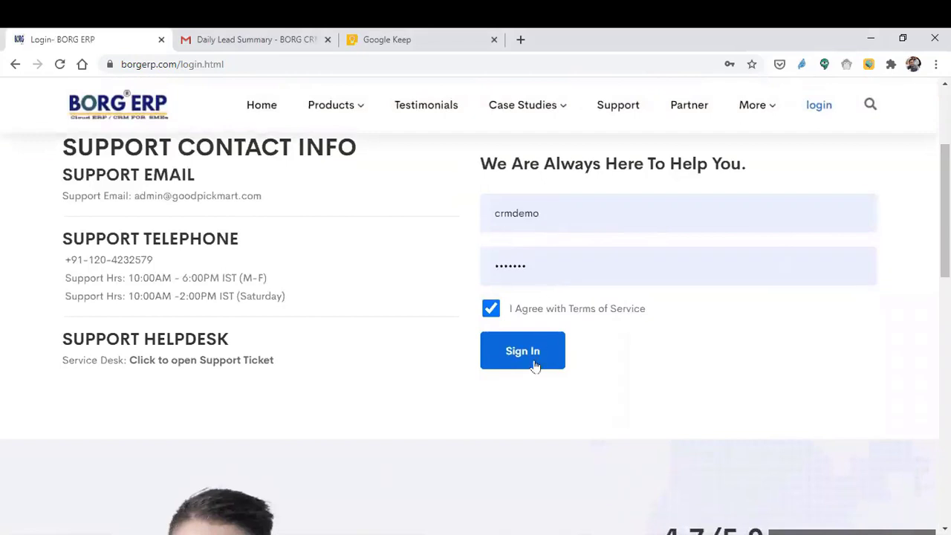
click(535, 350)
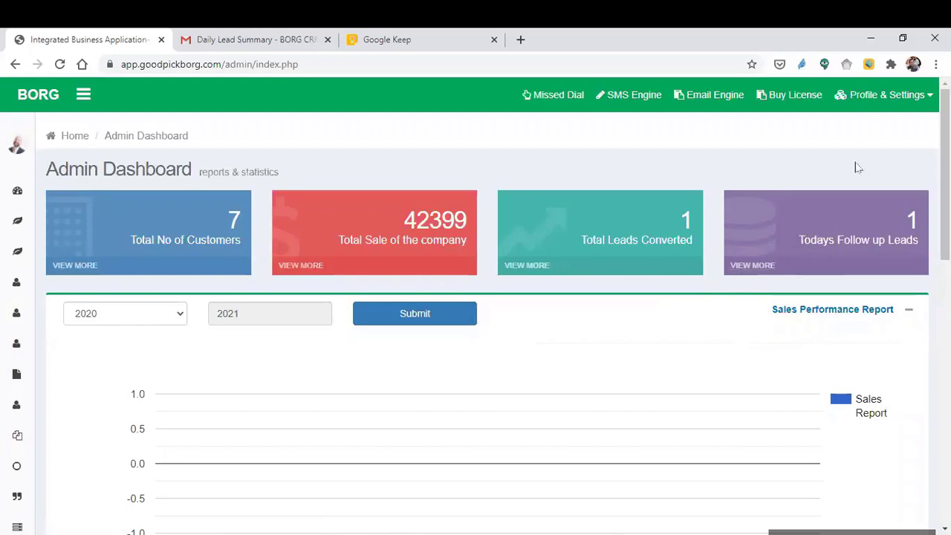
- Open Module Settings and examine the email and mobile alert settings, including the email alert sender
click(884, 95)
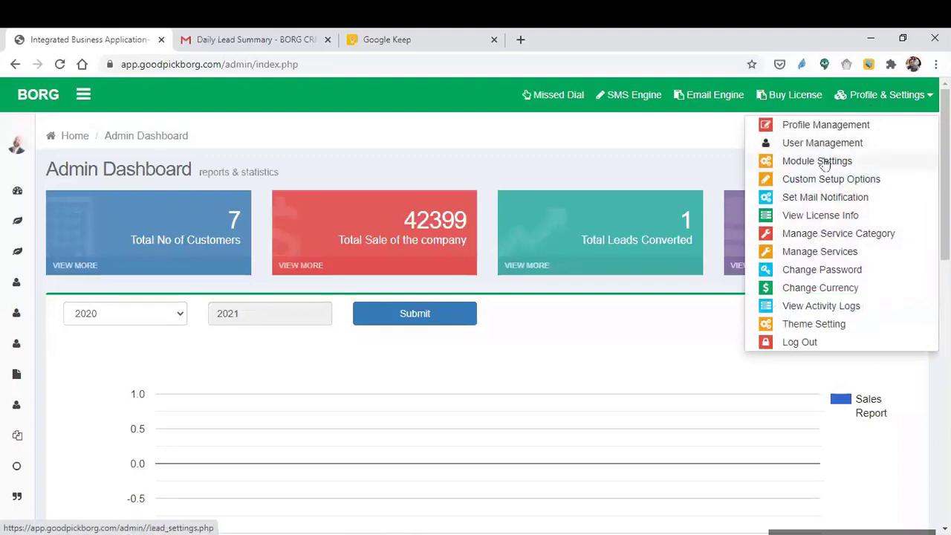
click(824, 162)
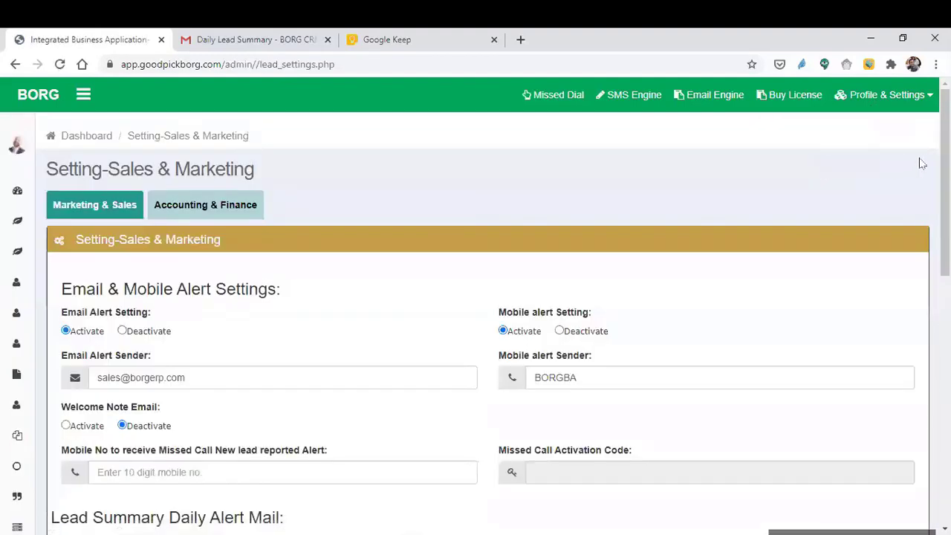
scroll(267, 255, down, 2)
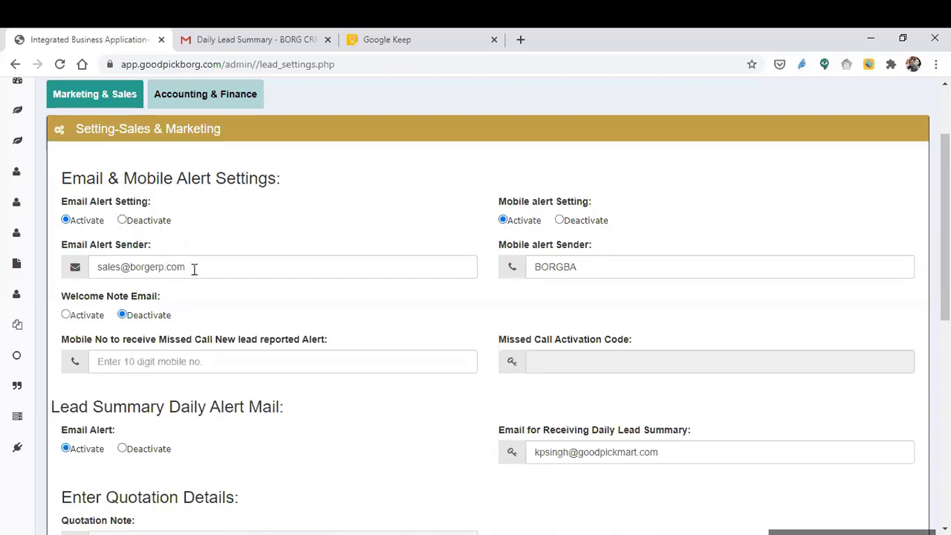
drag(193, 269, 94, 269)
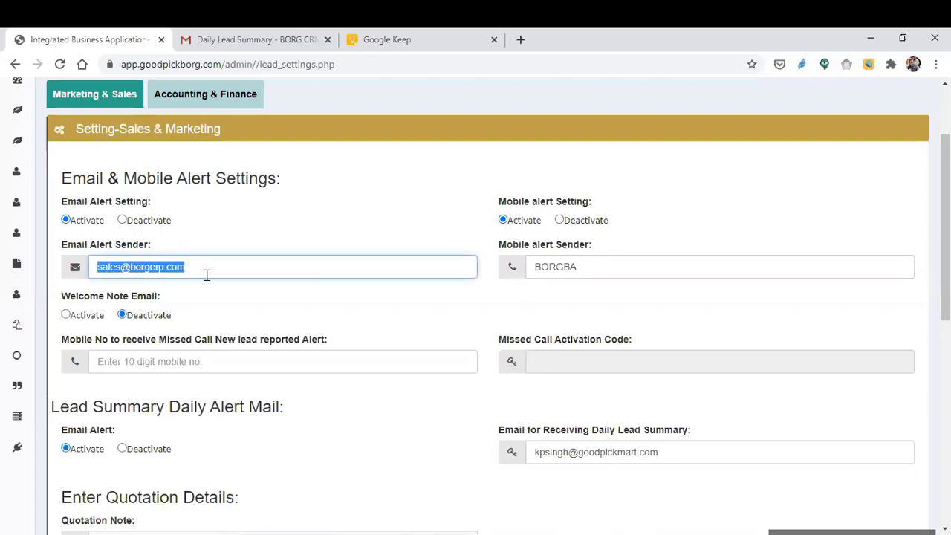
click(206, 275)
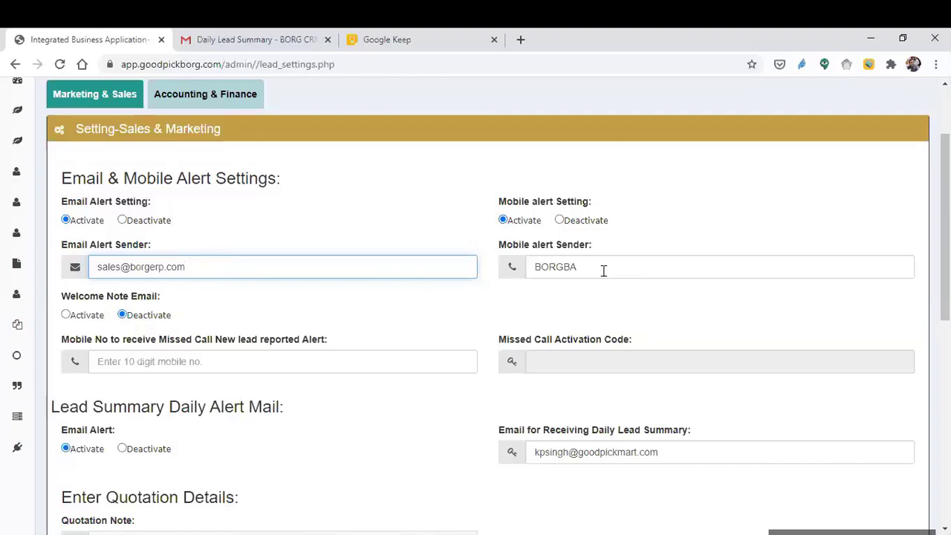
- Examine the Lead Summary Daily Alert Mail settings and the address that receives the daily lead summary
scroll(476, 304, down, 2)
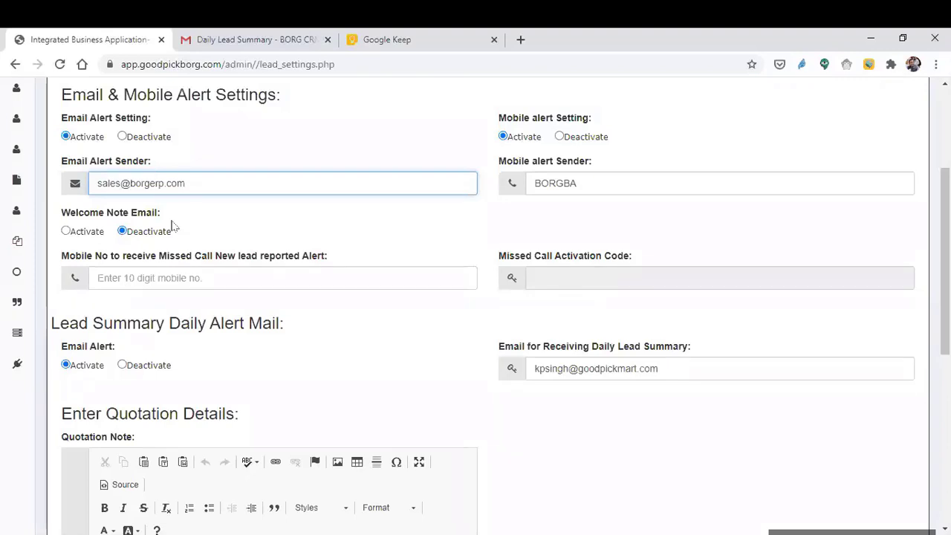
drag(667, 370, 530, 368)
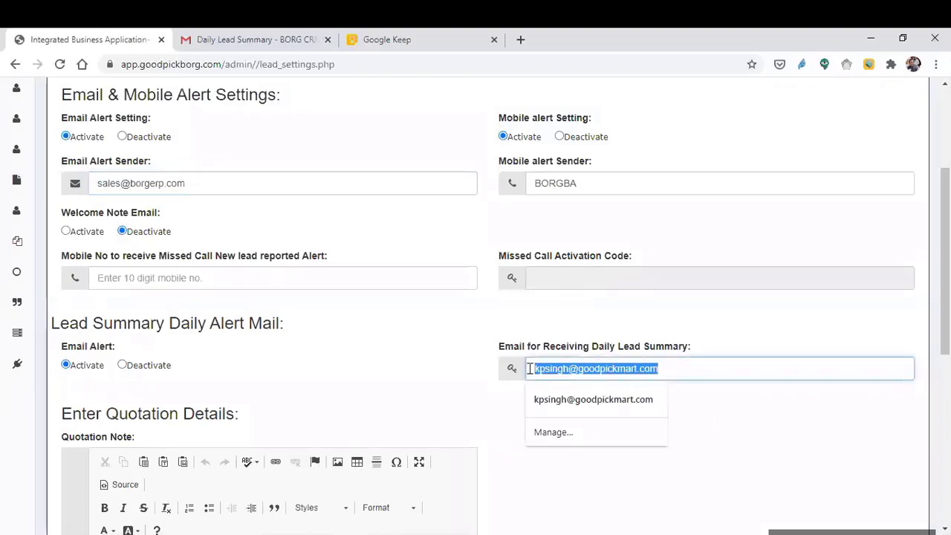
click(473, 392)
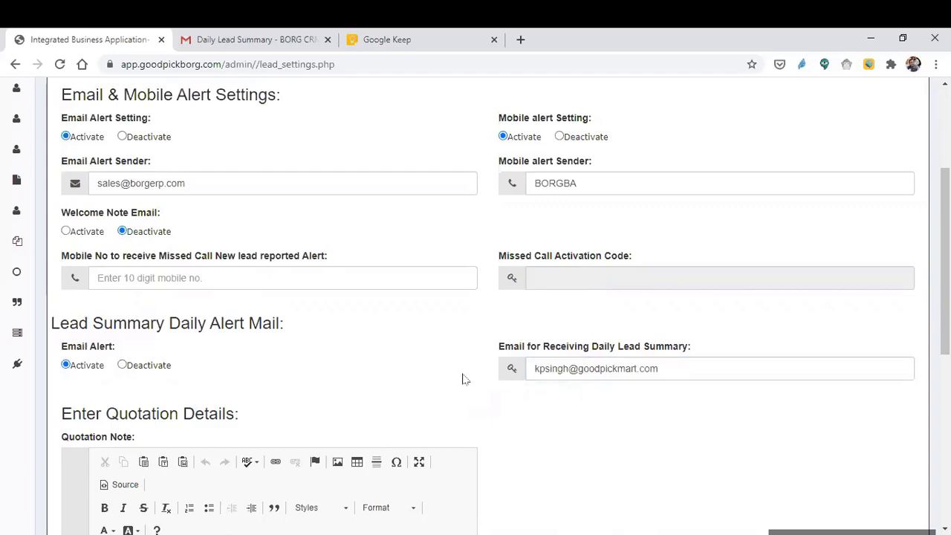
- Open the Set Mail Notification page from the profile settings
scroll(463, 379, up, 3)
click(884, 94)
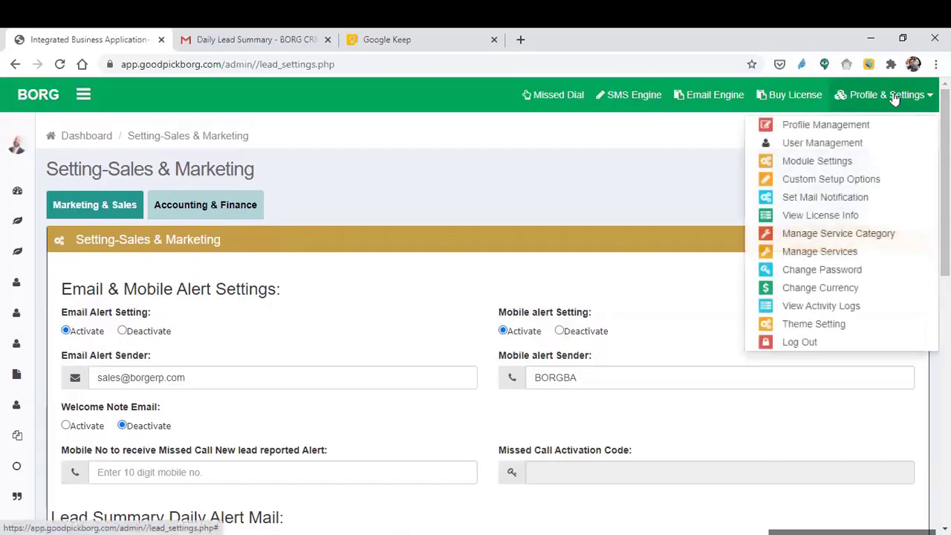
click(672, 153)
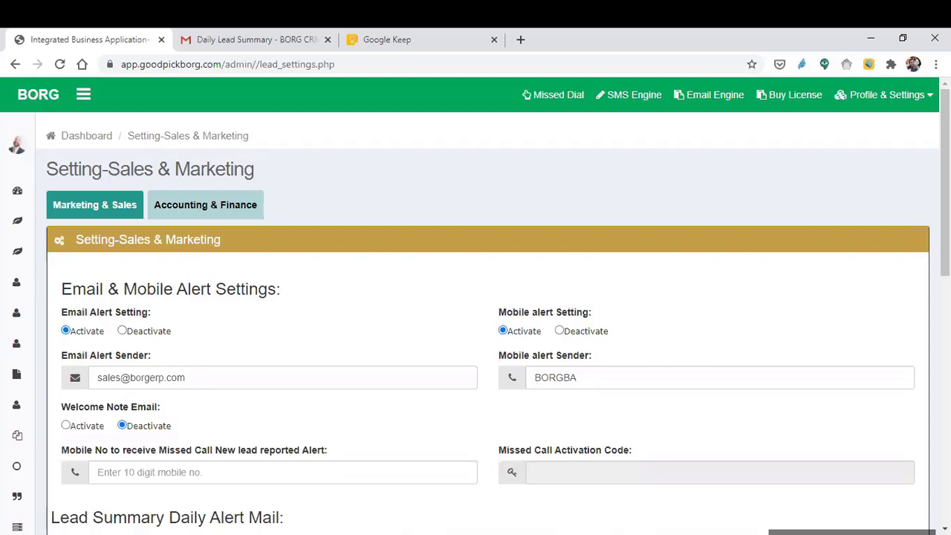
click(885, 96)
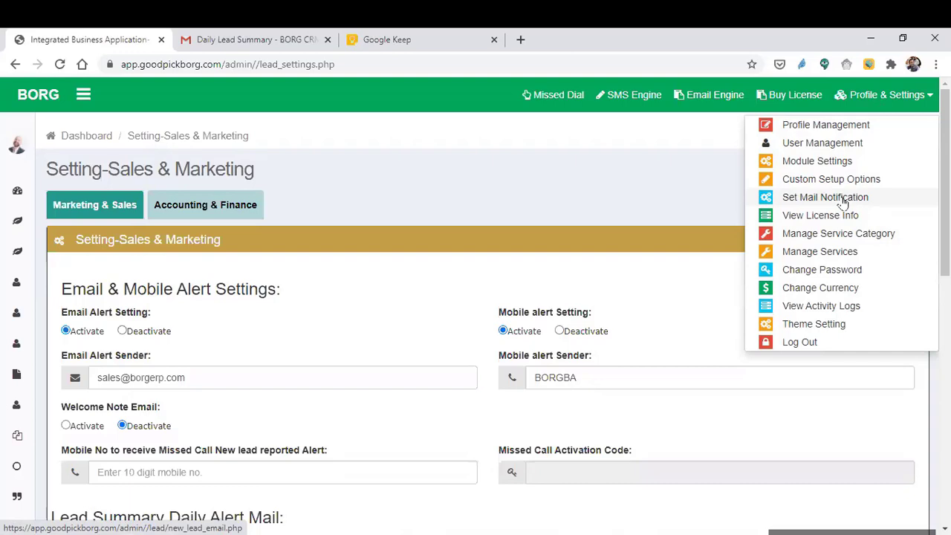
click(844, 202)
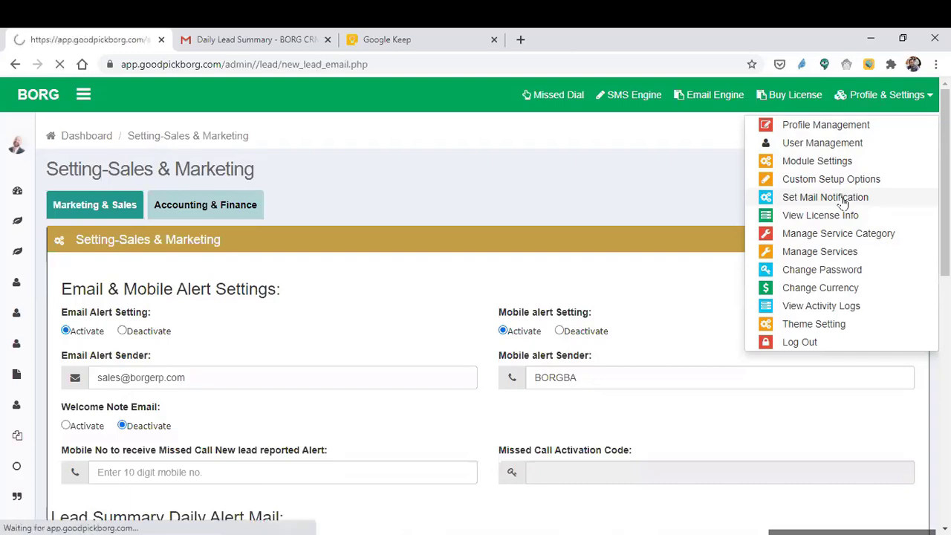
- Examine the new lead greeting email template, from its sender details and subject to the end of the message body
scroll(475, 306, down, 2)
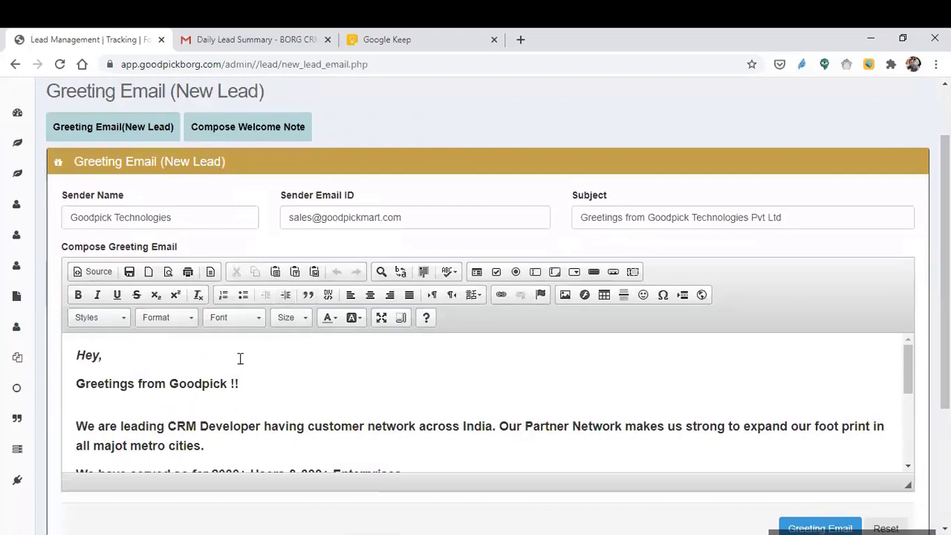
scroll(945, 298, down, 1)
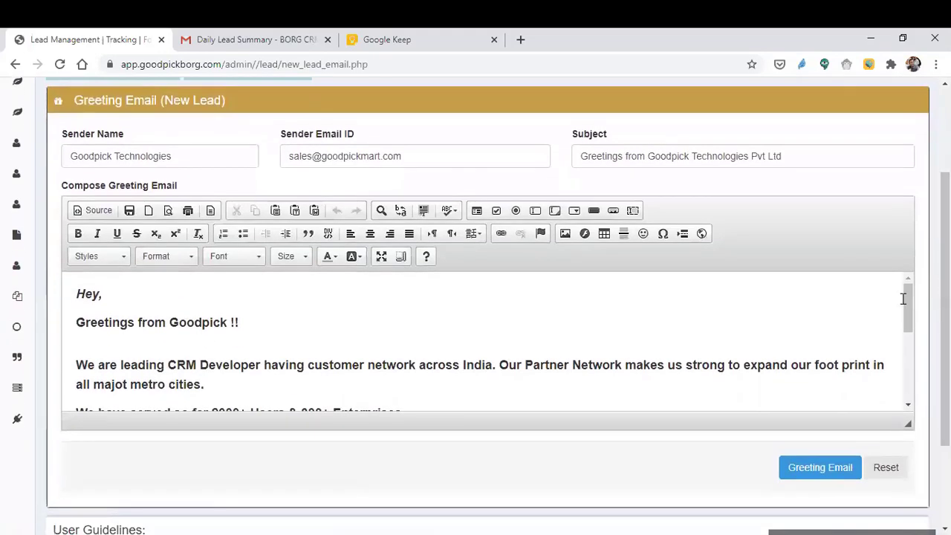
mouse_move(908, 304)
mouse_down()
mouse_move(911, 357)
mouse_move(911, 309)
mouse_up()
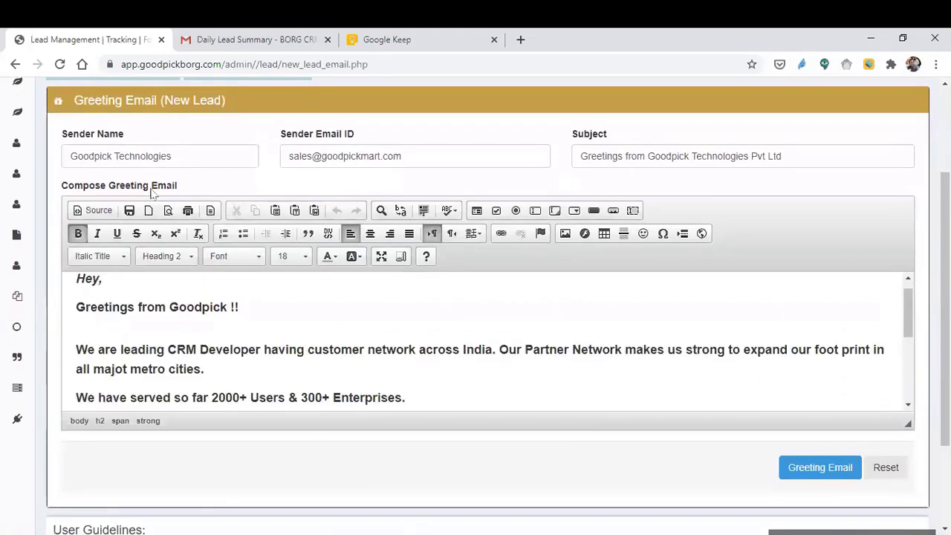
scroll(152, 193, up, 1)
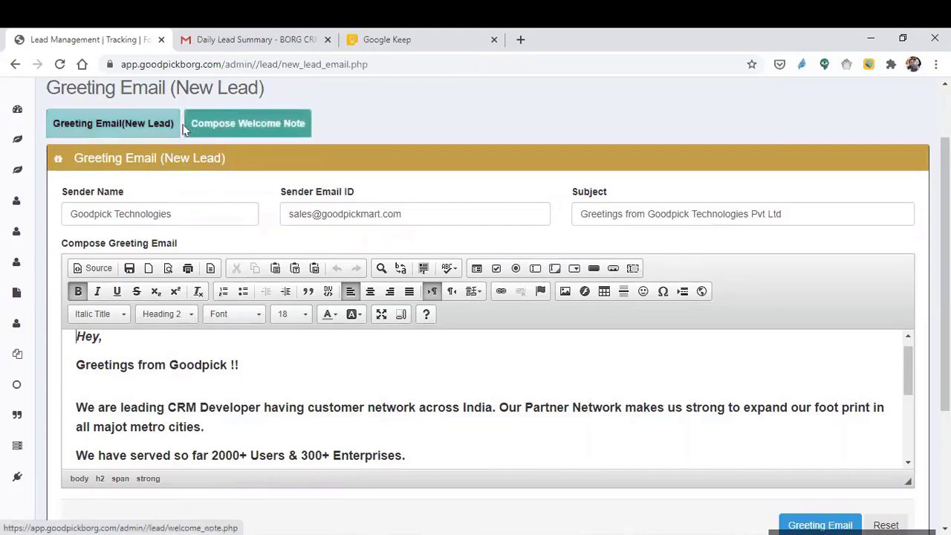
scroll(476, 297, down, 1)
scroll(925, 299, down, 1)
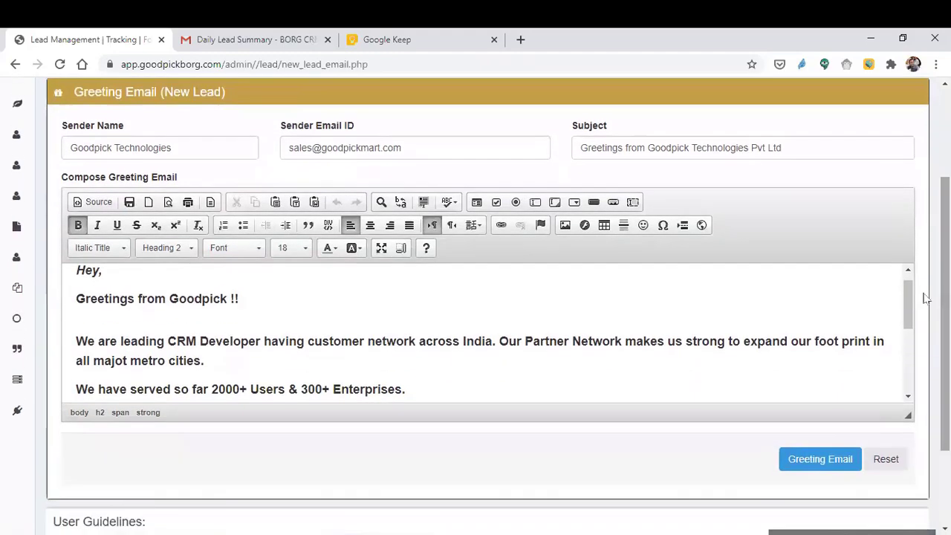
scroll(910, 323, down, 1)
drag(910, 323, 907, 355)
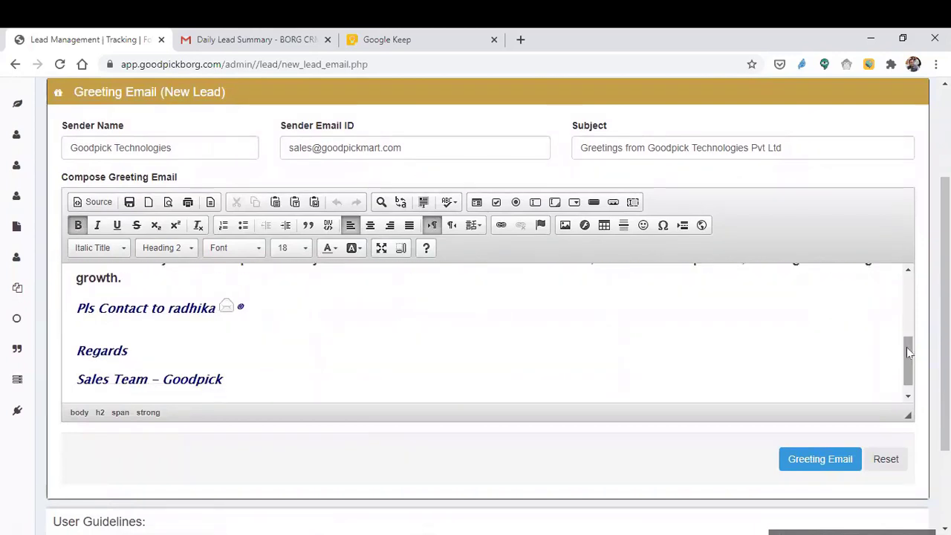
key(ctrl+Home)
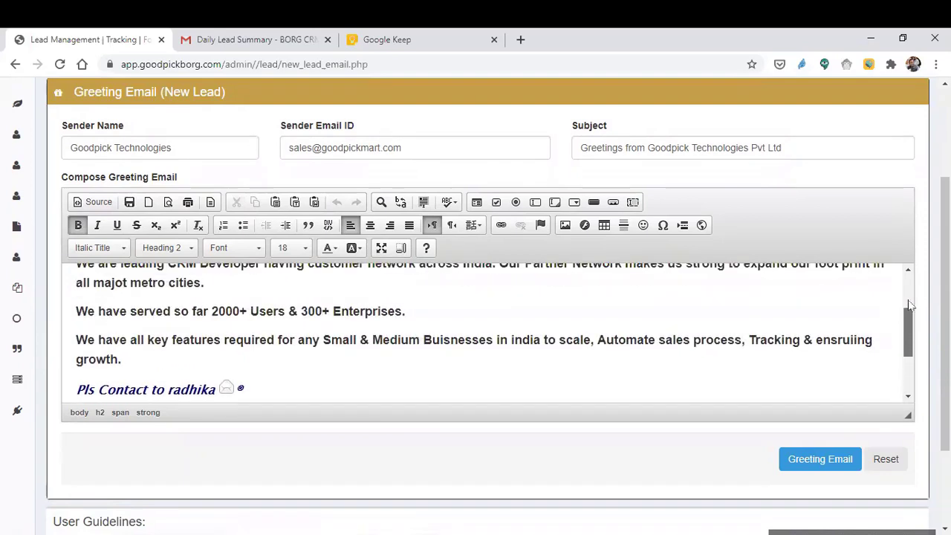
key(Up)
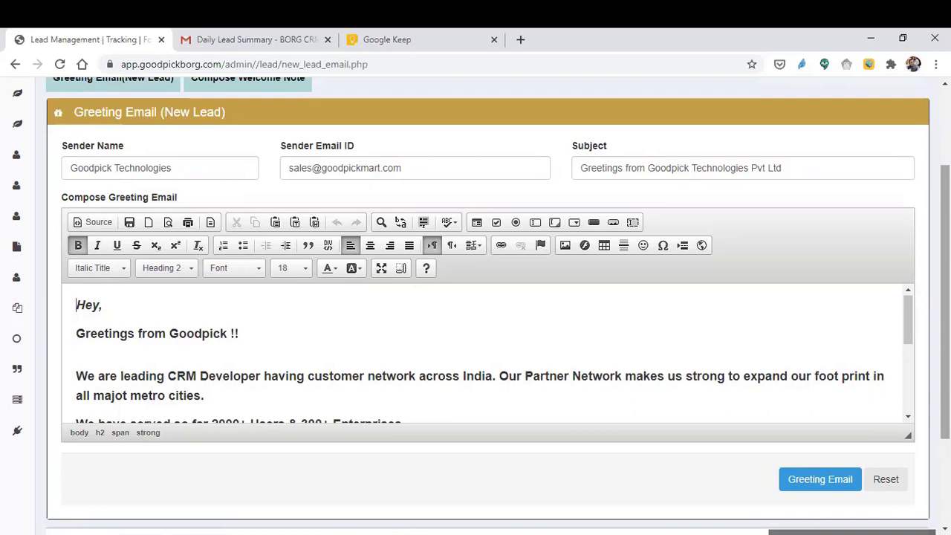
scroll(470, 201, up, 1)
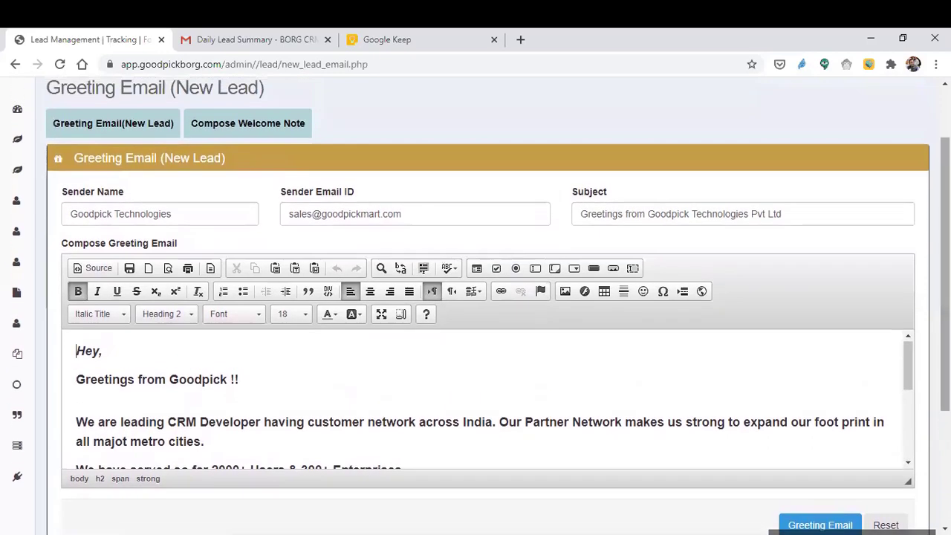
- Open the Compose Welcome Note template and examine its sender name, sender email, subject and message body
click(261, 132)
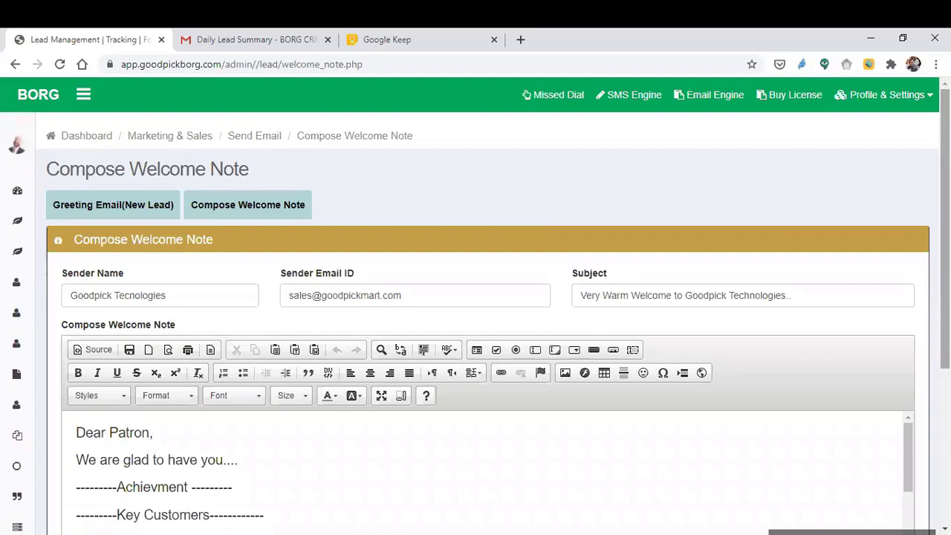
scroll(945, 223, down, 1)
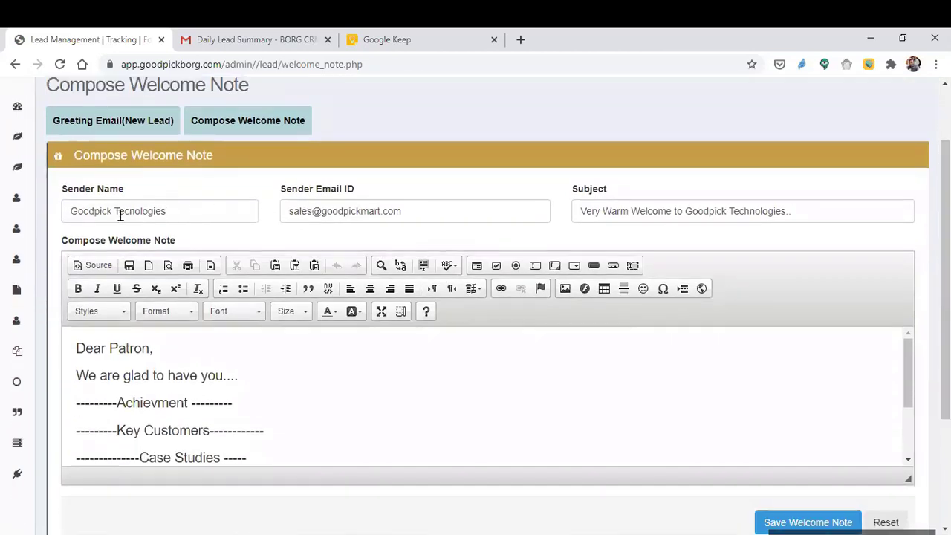
drag(174, 211, 63, 214)
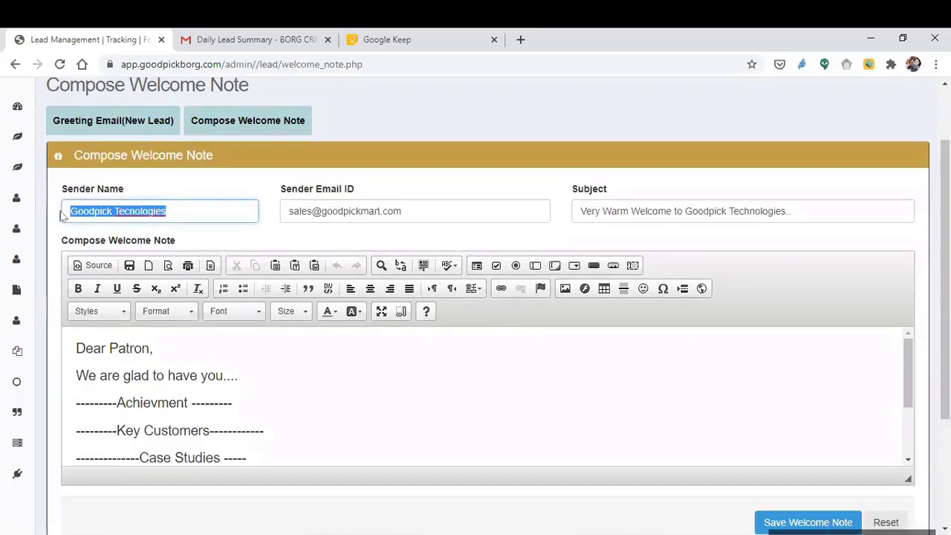
drag(442, 215, 286, 211)
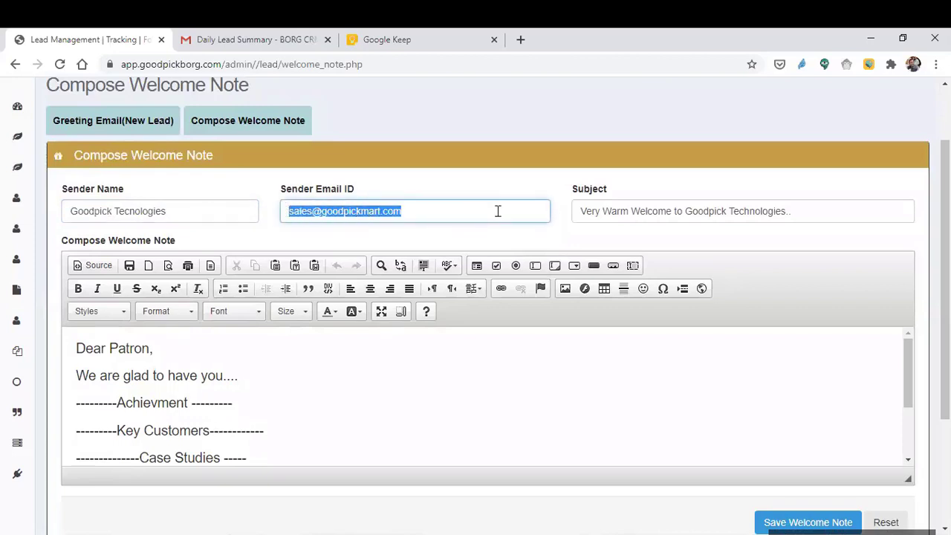
drag(819, 211, 571, 216)
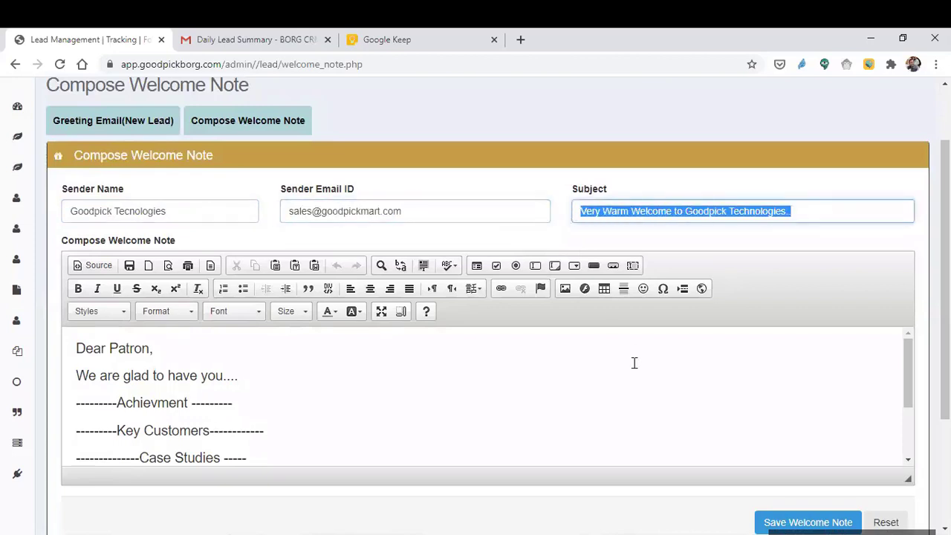
click(701, 370)
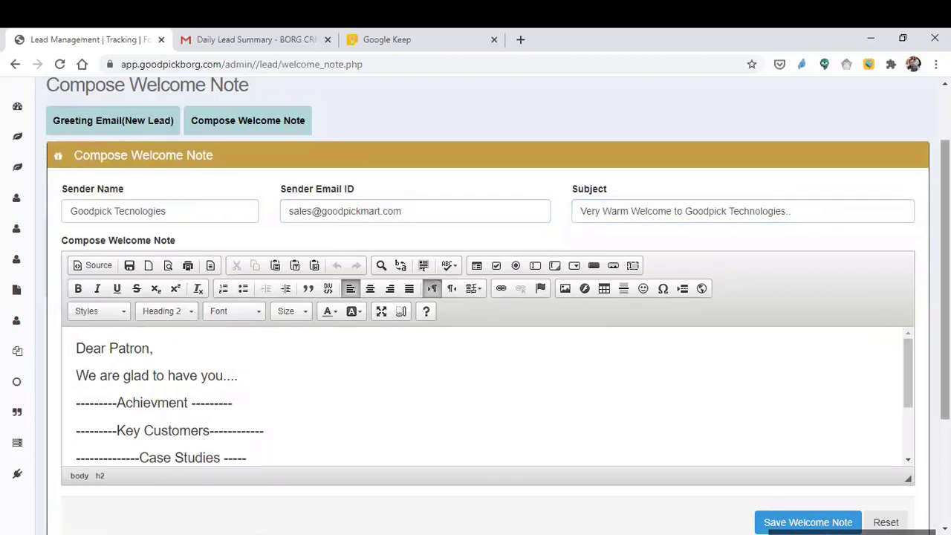
scroll(476, 304, up, 1)
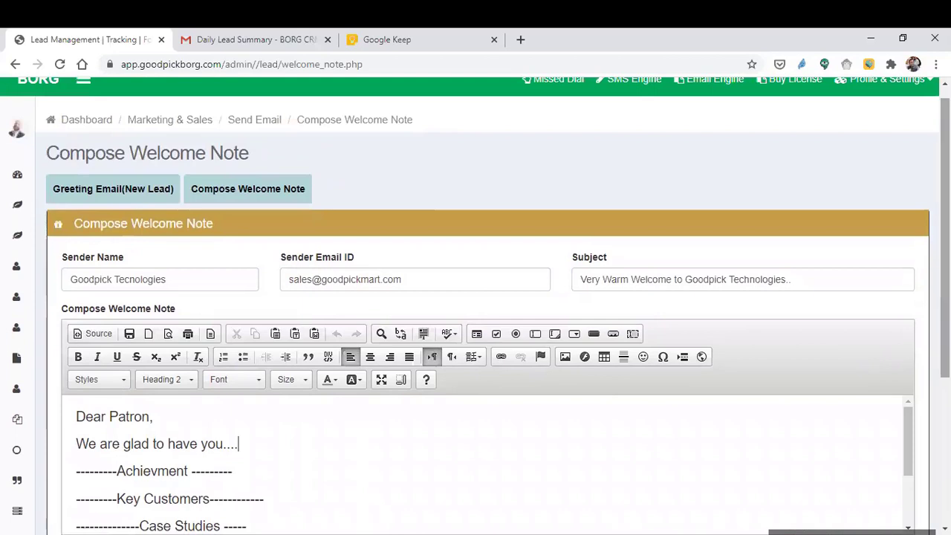
scroll(476, 305, up, 1)
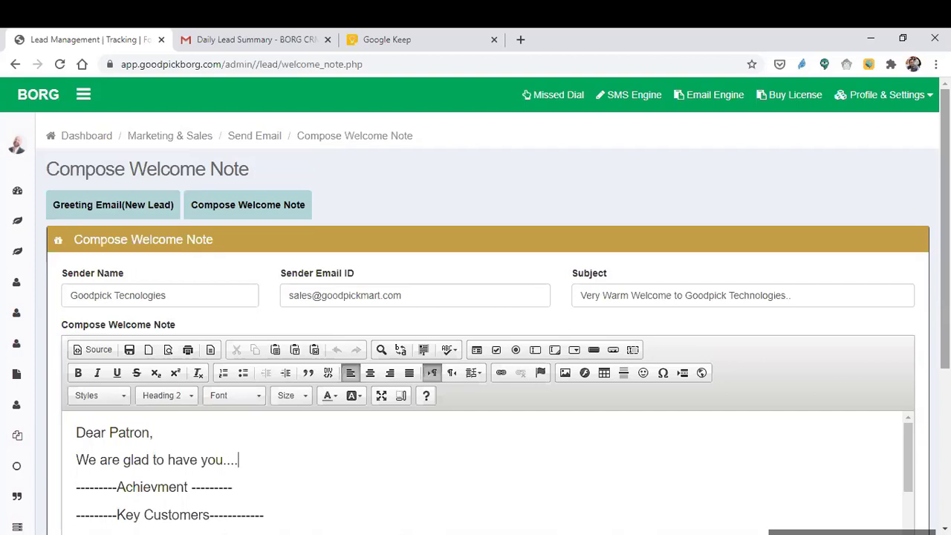
- Go to Lead Management and open a blank Add New Lead form
click(83, 95)
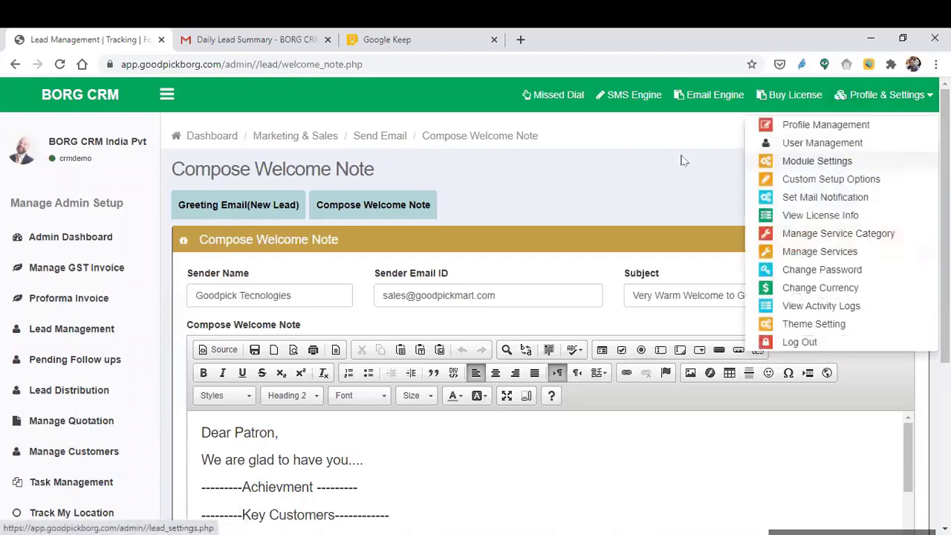
click(85, 332)
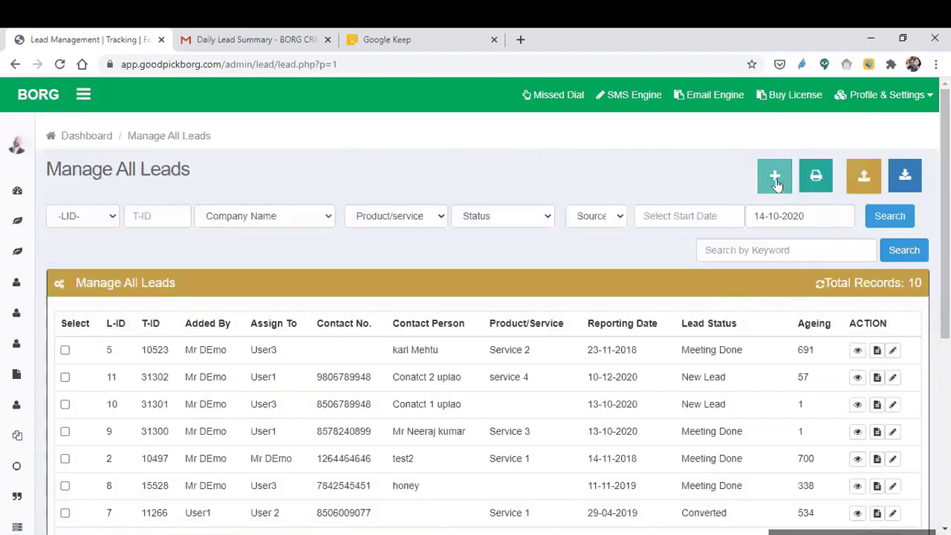
click(775, 178)
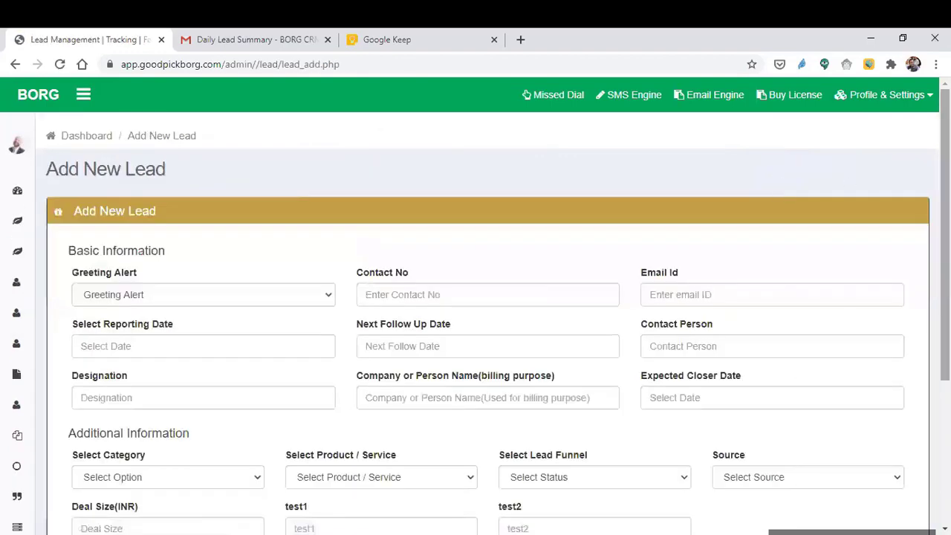
- Try Yes for the new lead's Greeting Alert, then set it to No, and point out the Next Follow Up Date field
scroll(475, 306, down, 1)
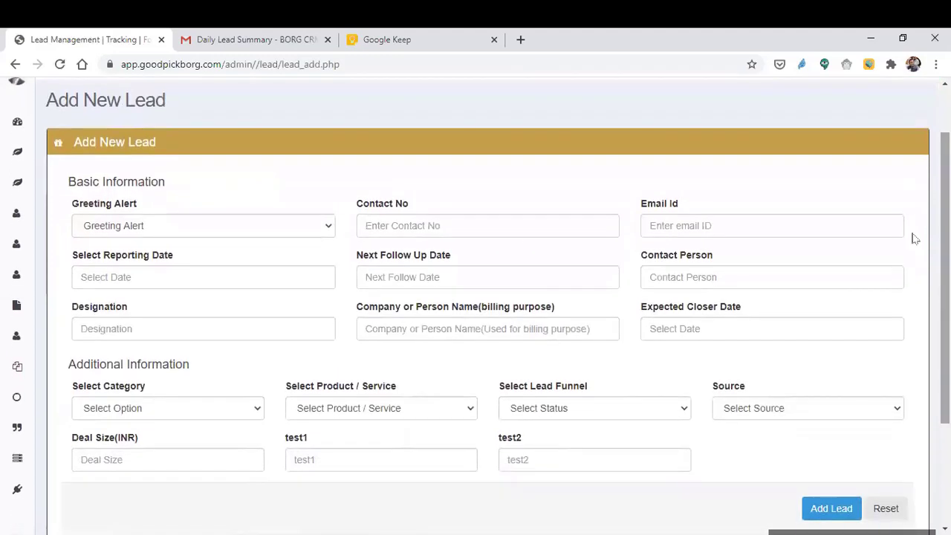
click(233, 237)
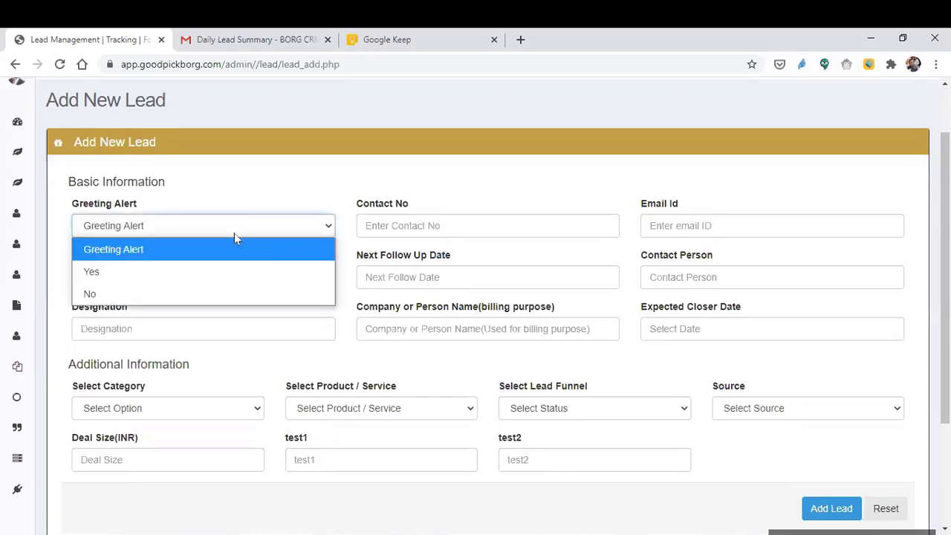
click(213, 272)
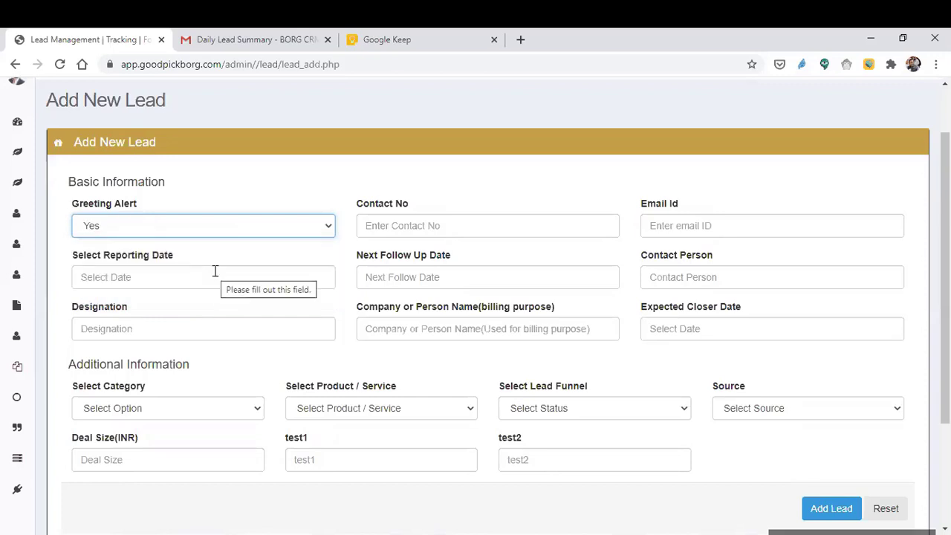
click(231, 232)
click(178, 288)
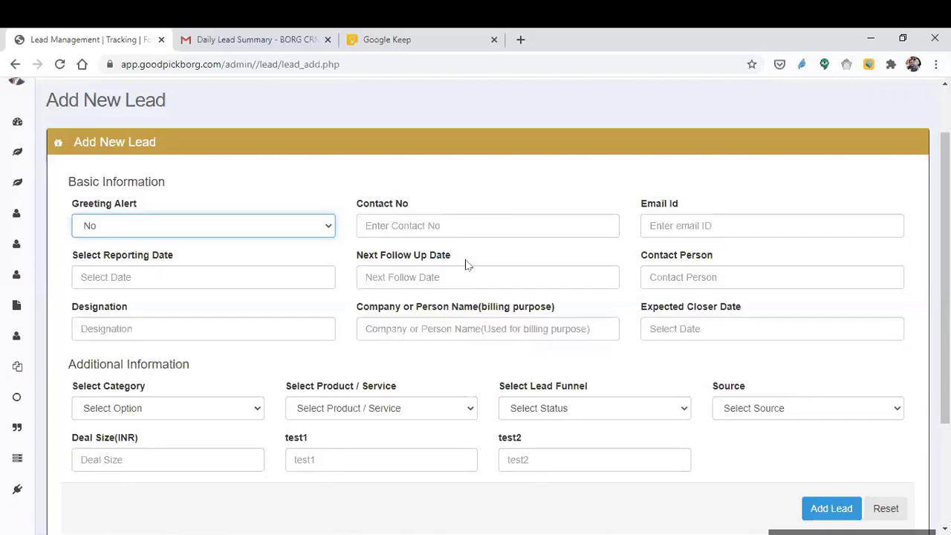
drag(463, 259, 392, 255)
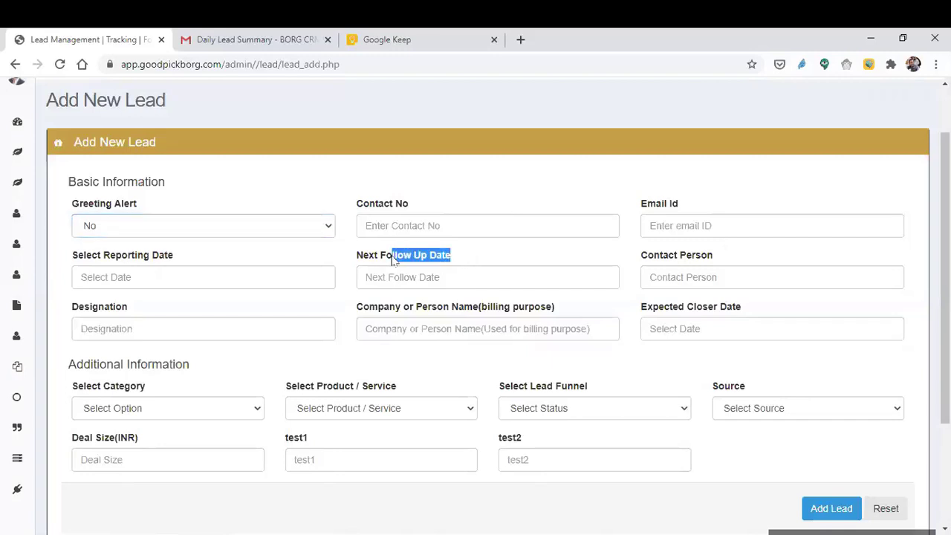
click(474, 257)
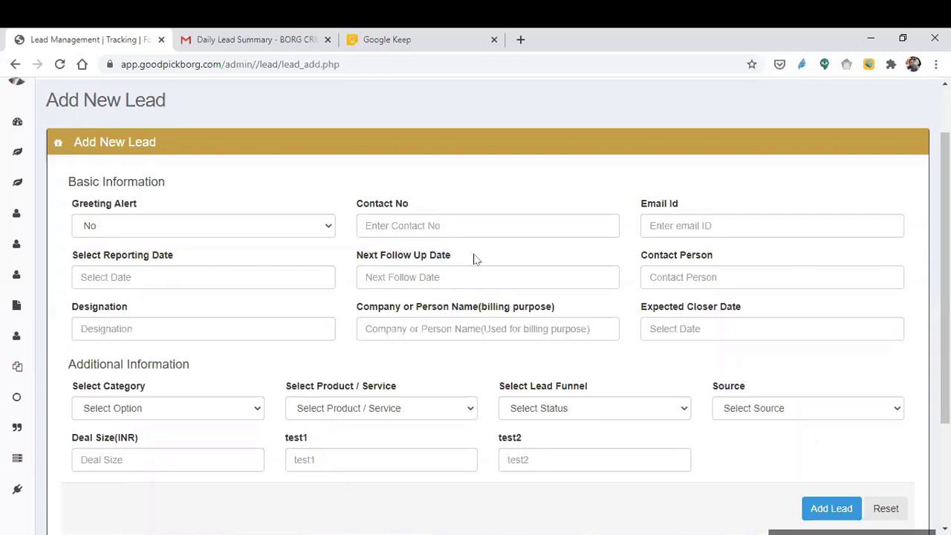
- Switch to Gmail and open the "List of Today's Followup Leads" email from Goodpick Technologies Pvt Ltd under the Misc label
click(266, 41)
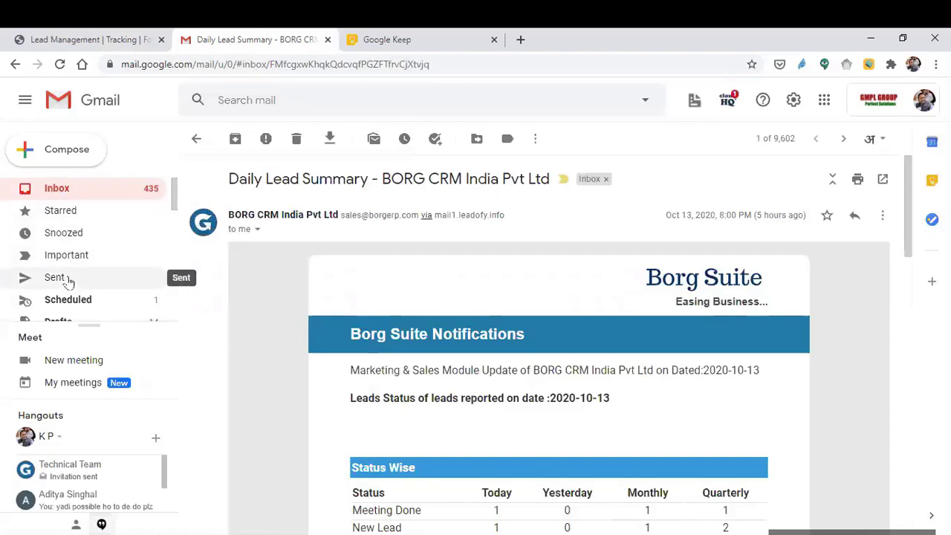
scroll(110, 257, down, 1)
scroll(110, 256, down, 2)
scroll(85, 291, down, 5)
click(55, 251)
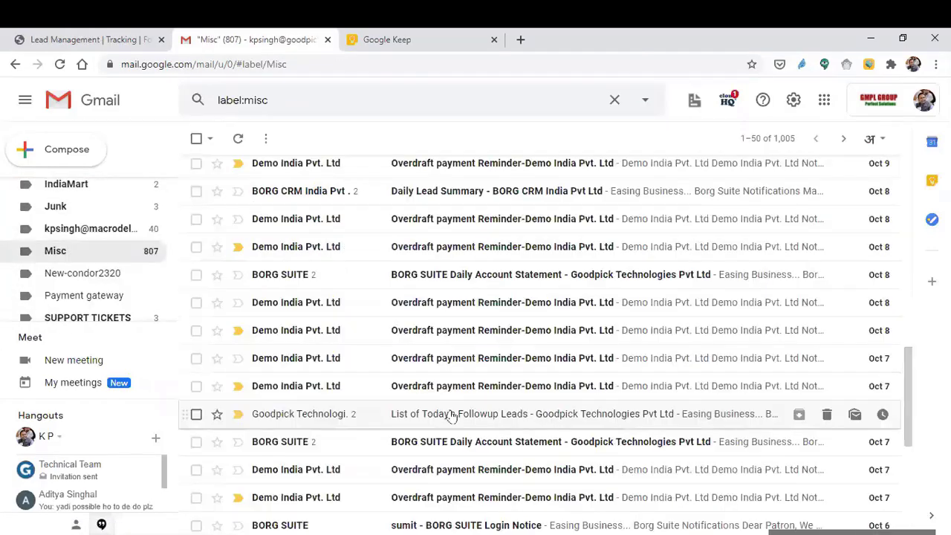
click(481, 420)
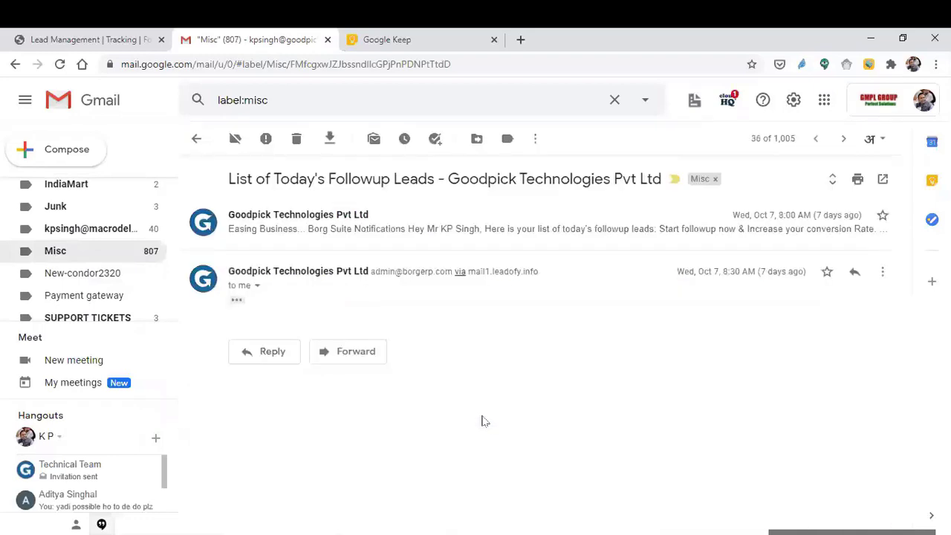
- Expand the trimmed content of the follow-up leads email and examine the listed lead details in the notification
click(237, 299)
scroll(915, 312, down, 3)
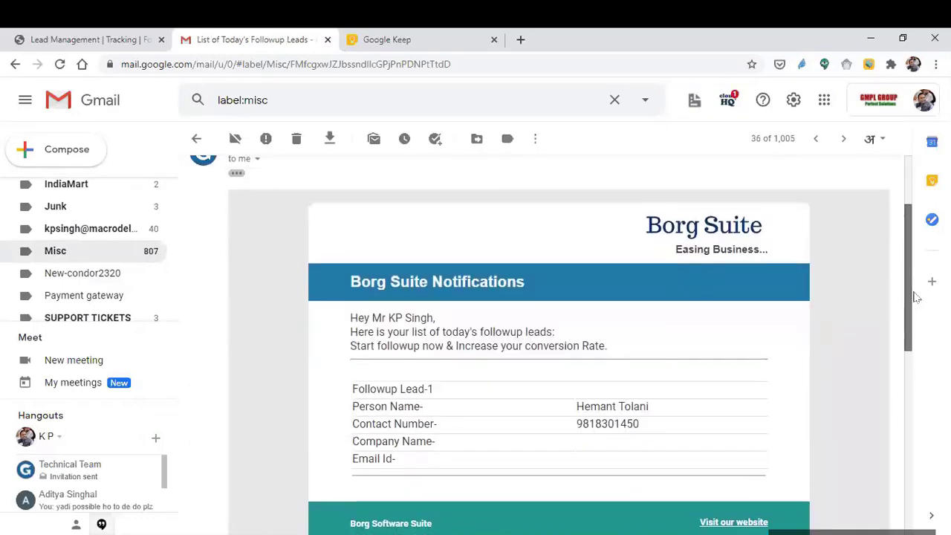
scroll(919, 312, up, 3)
scroll(529, 199, down, 1)
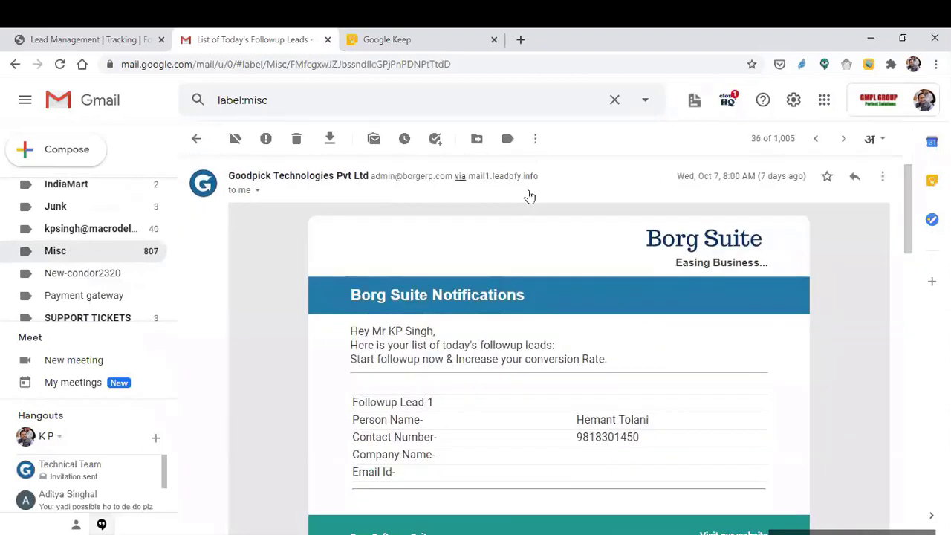
drag(916, 236, 910, 262)
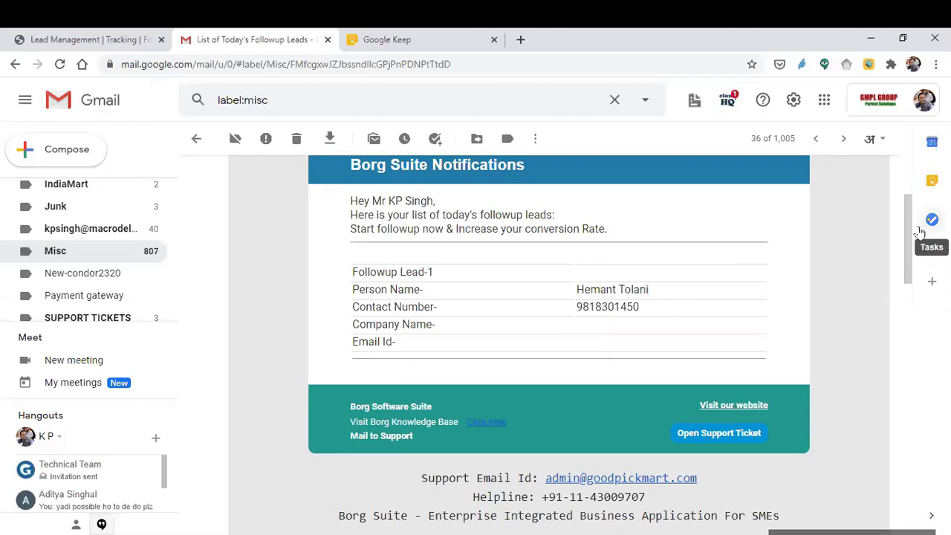
drag(907, 238, 915, 197)
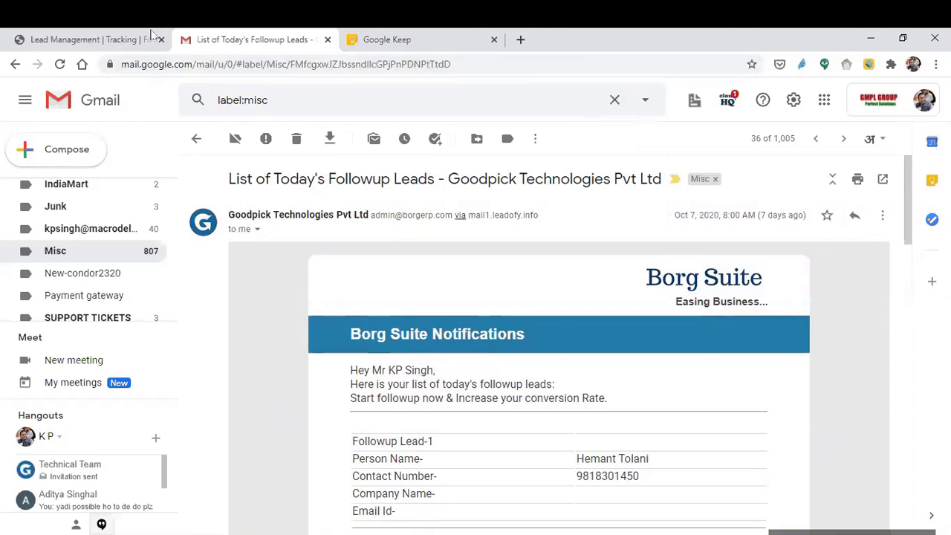
- Open borgerp.com in a new browser tab and go through its Support page to the Borg Suite Knowledge Base
click(521, 40)
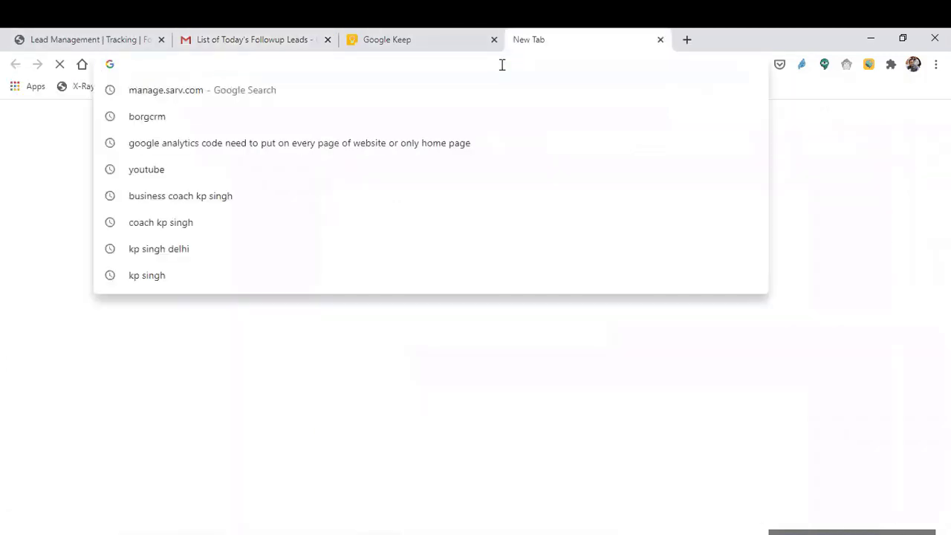
text(borg)
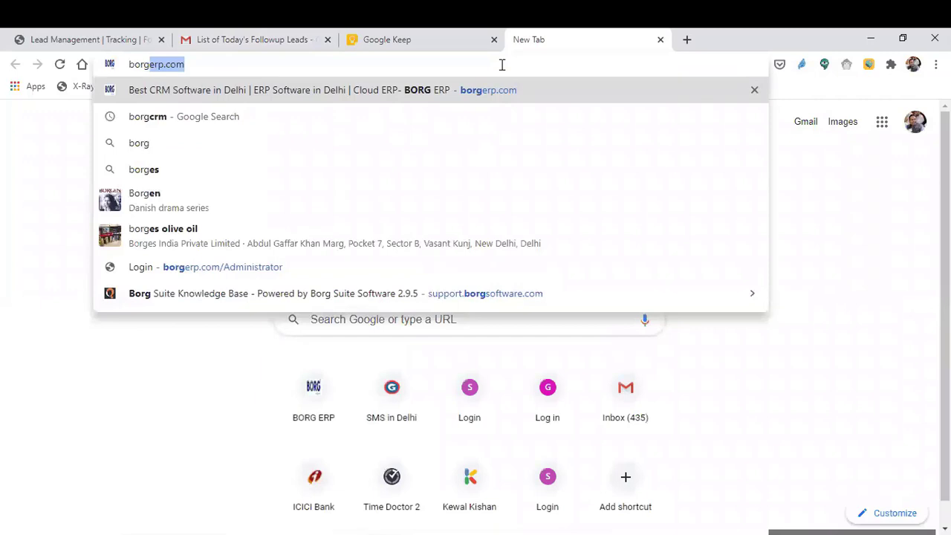
key(Return)
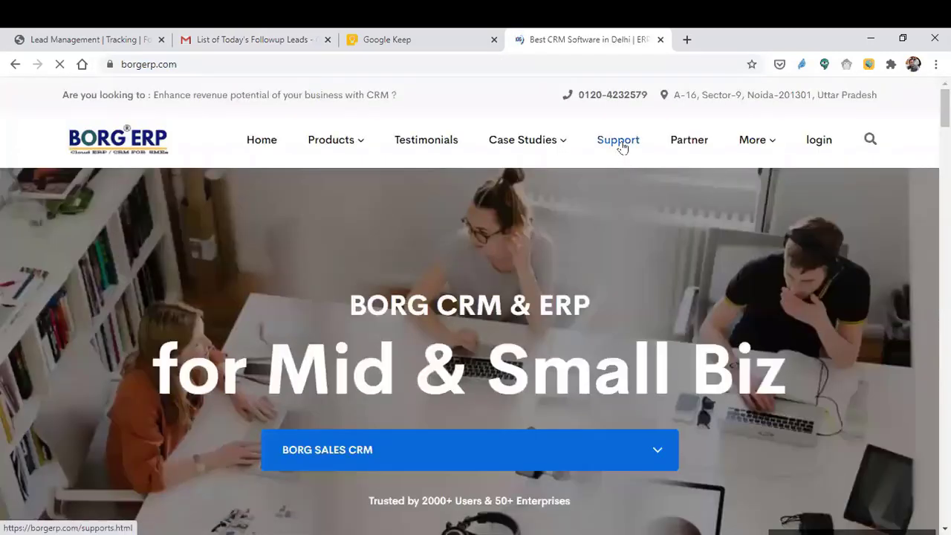
click(621, 145)
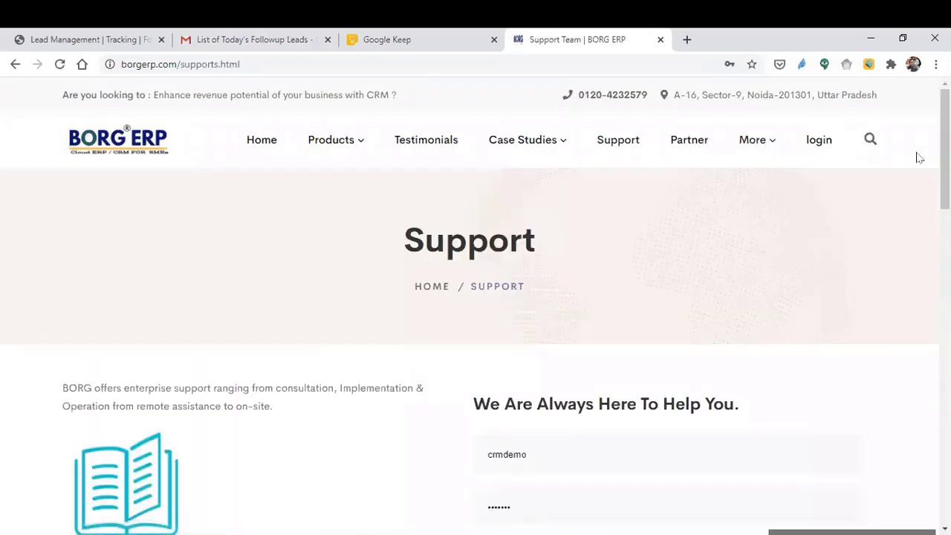
scroll(944, 157, down, 1)
scroll(925, 199, down, 3)
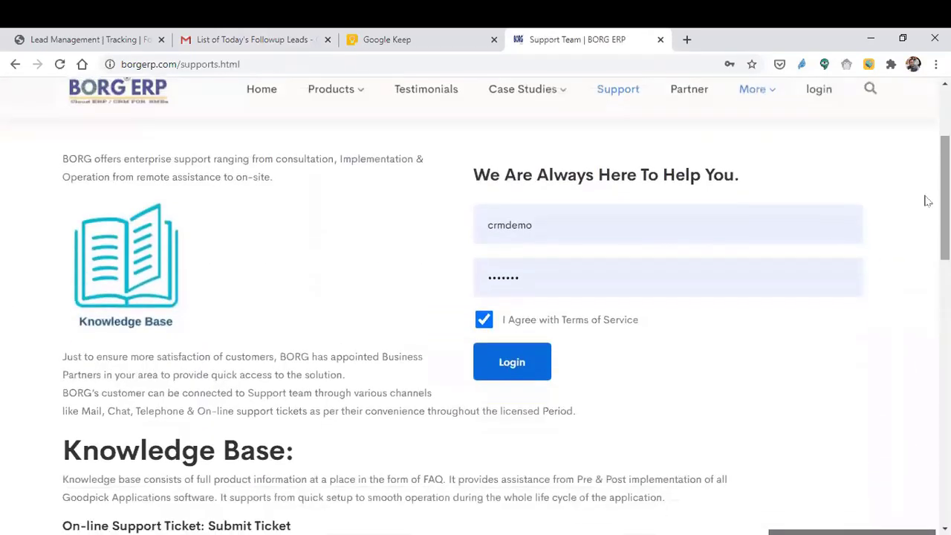
click(139, 268)
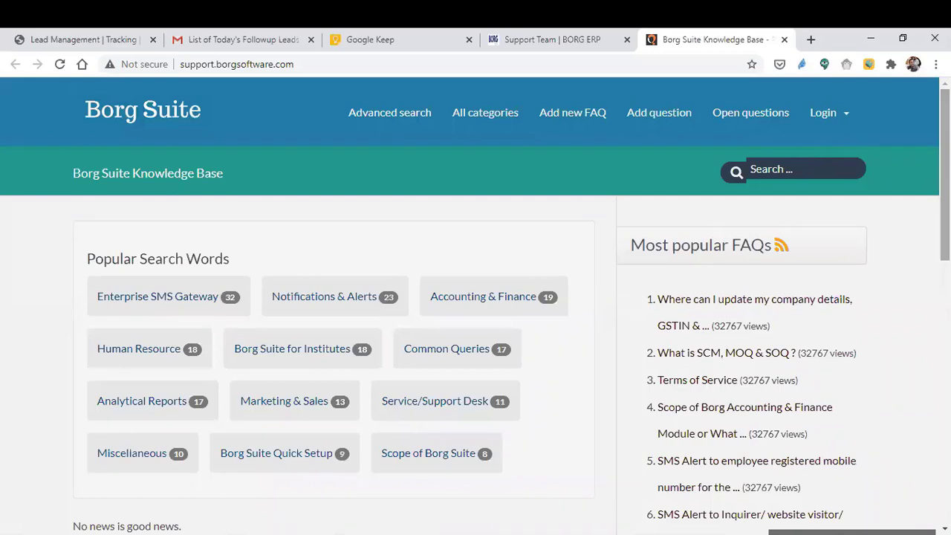
- Run an advanced search of the knowledge base for "follow up" within the Notifications & Alerts category
scroll(475, 306, down, 1)
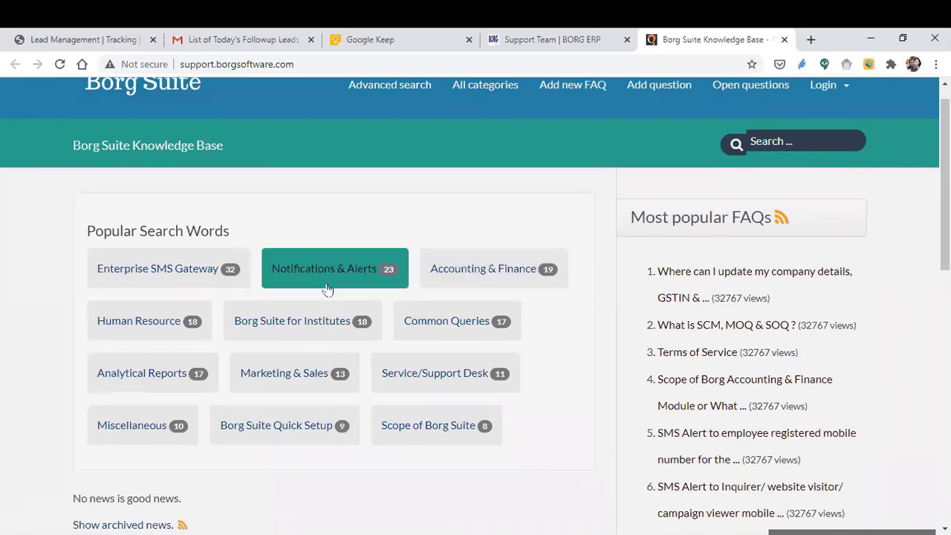
click(402, 90)
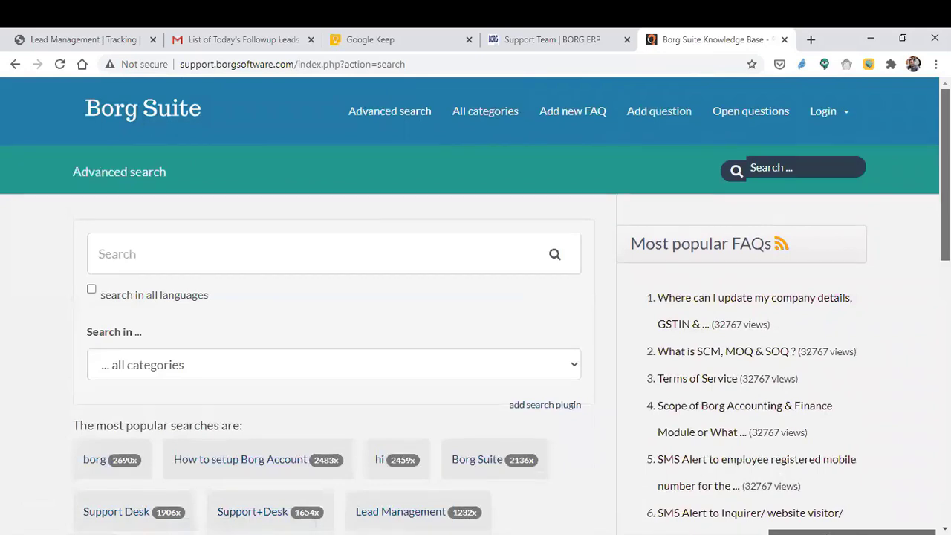
scroll(850, 251, down, 2)
click(233, 264)
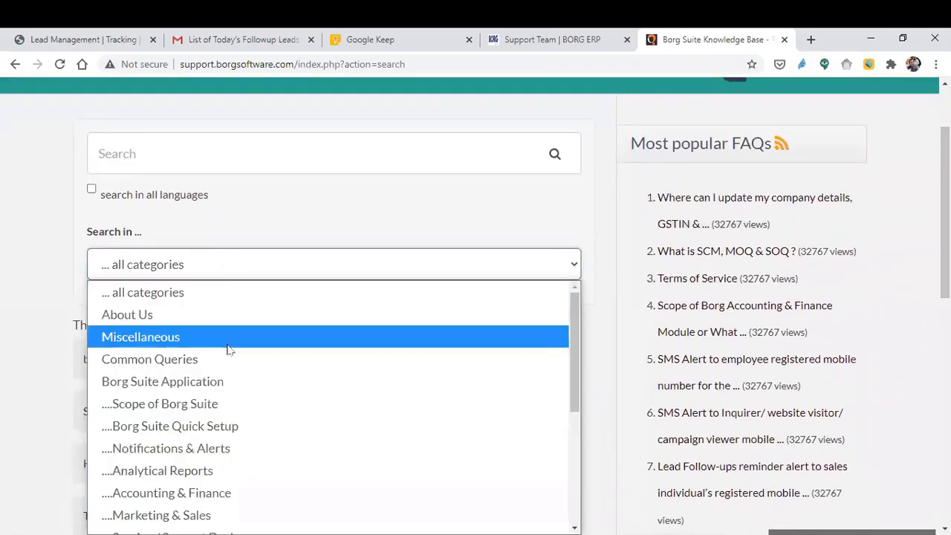
click(225, 446)
click(208, 156)
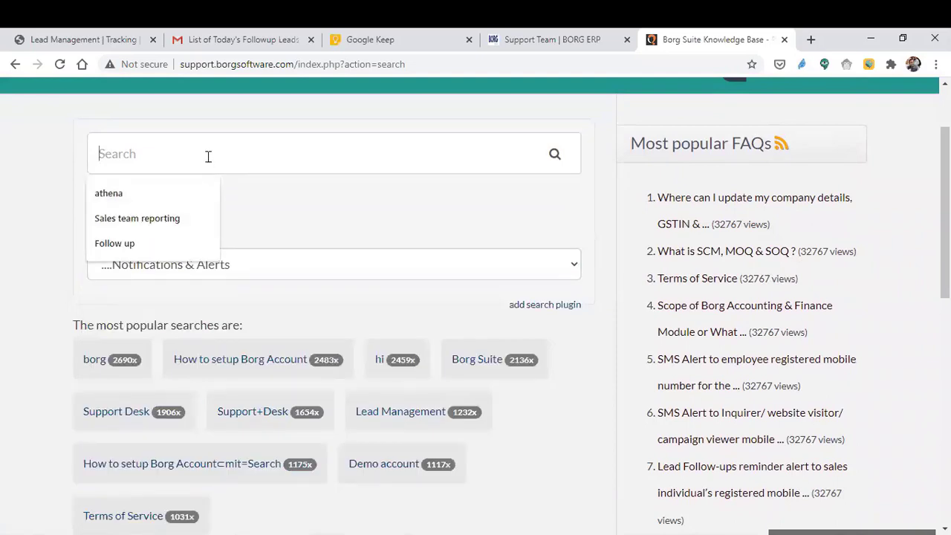
text(fool)
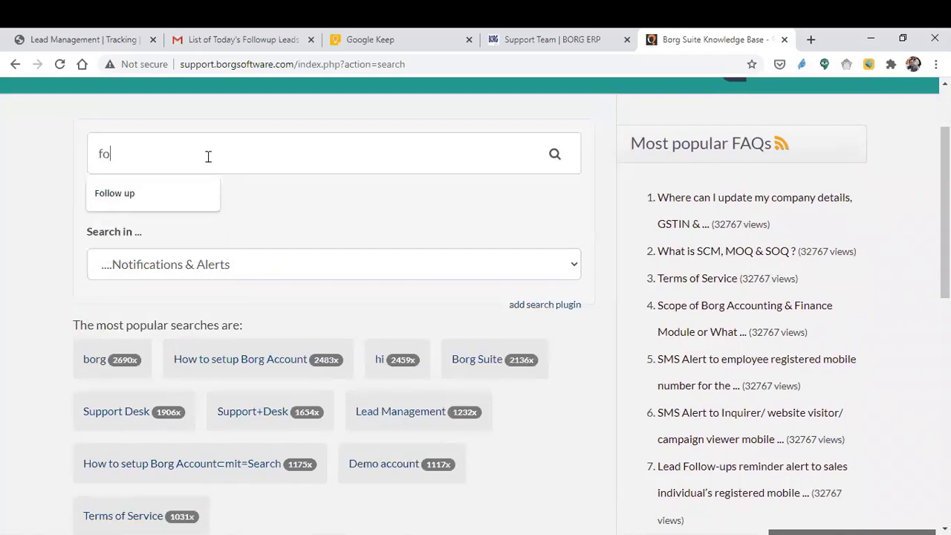
key(BackSpace)
key(BackSpace)
text(llow up)
key(Return)
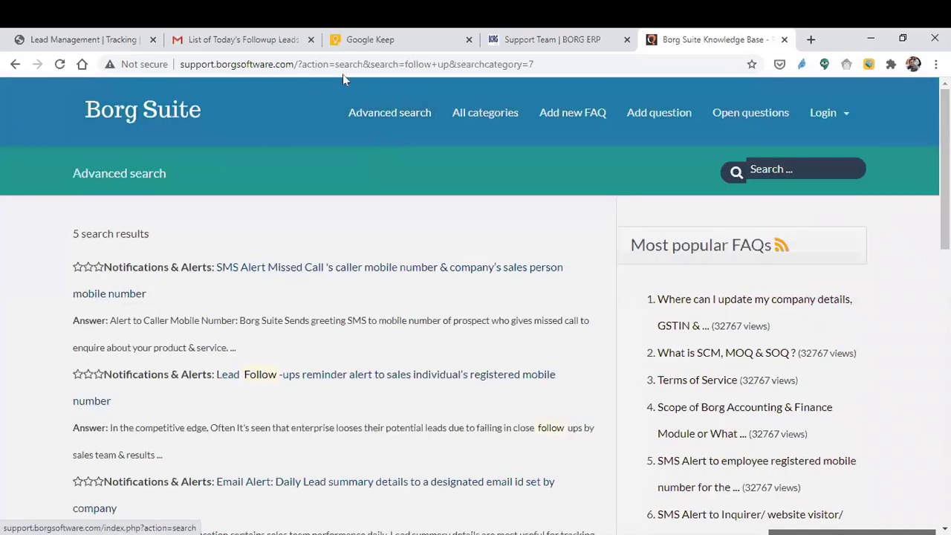
- Look through the search results and open the article on the lead follow-ups reminder alert to the sales individual's registered mobile number
scroll(476, 305, down, 7)
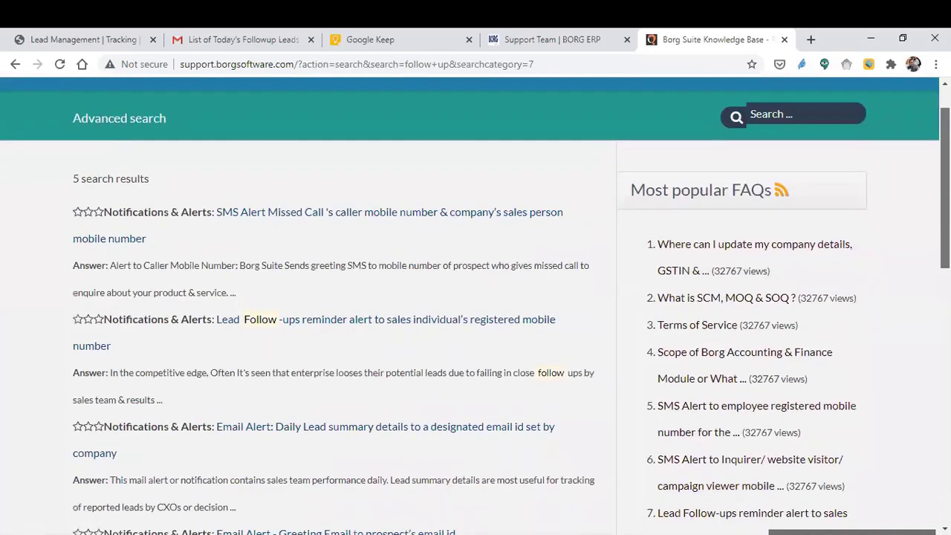
scroll(475, 305, up, 4)
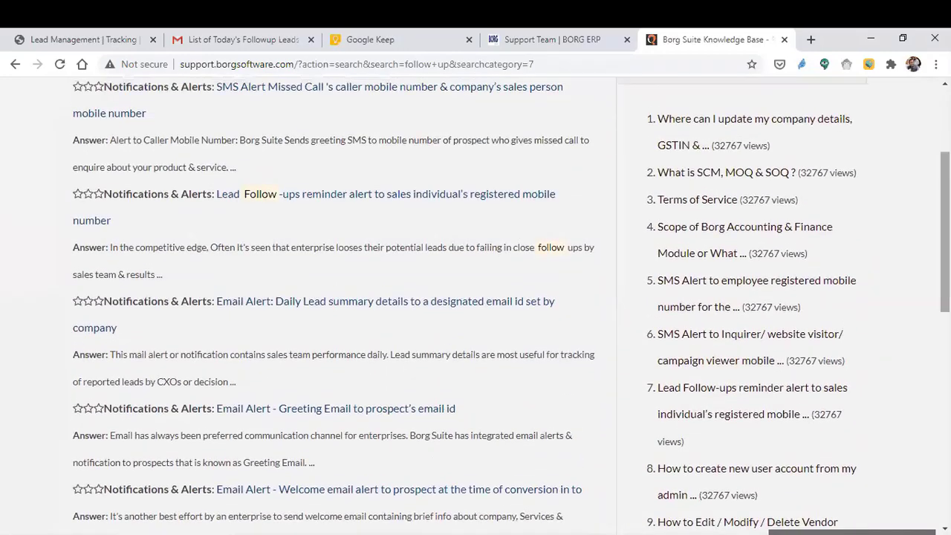
scroll(475, 305, up, 1)
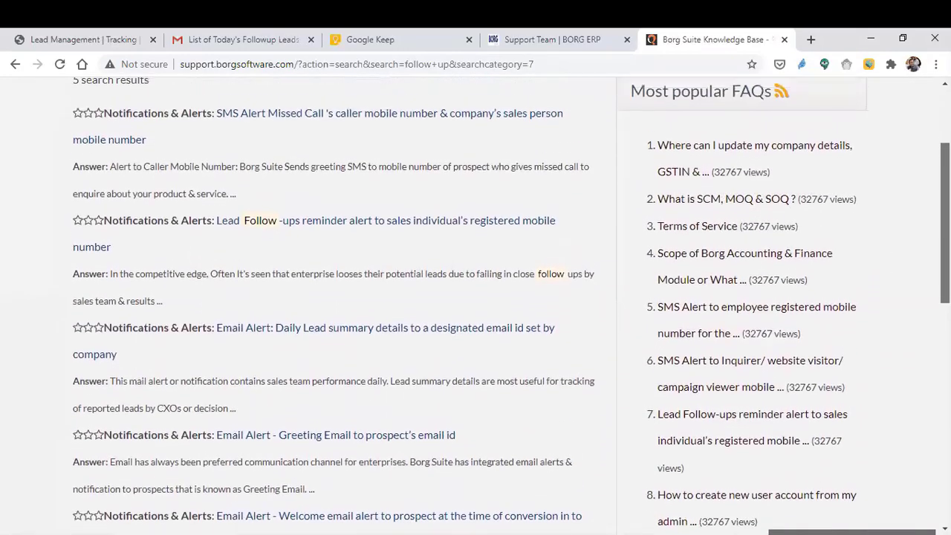
scroll(475, 304, down, 1)
drag(945, 251, 945, 257)
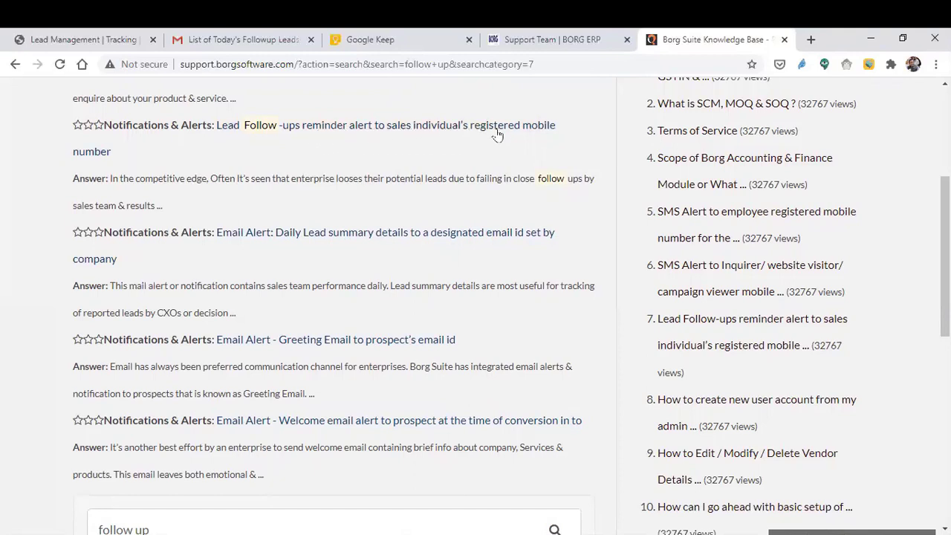
click(398, 133)
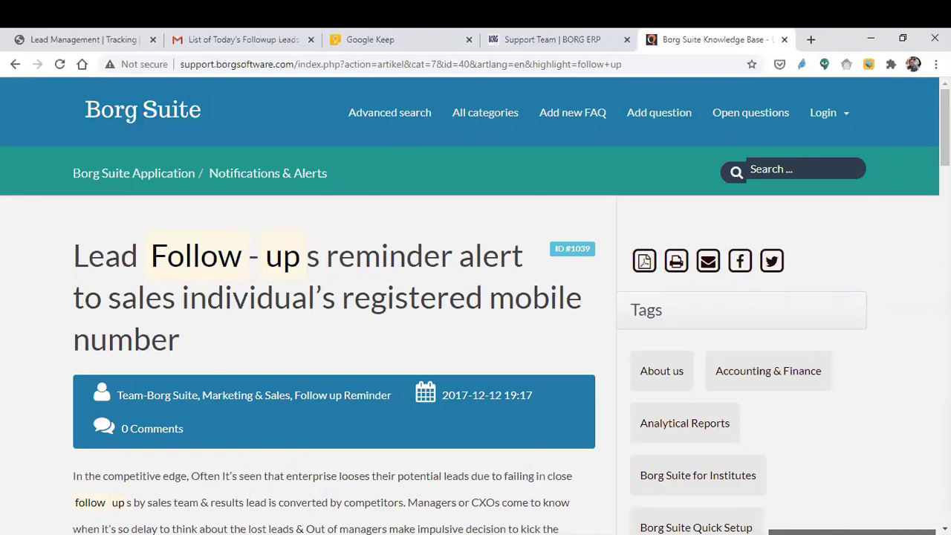
- Read the follow-ups reminder article, including the sample mobile message, and return to its explanatory text
scroll(944, 126, down, 5)
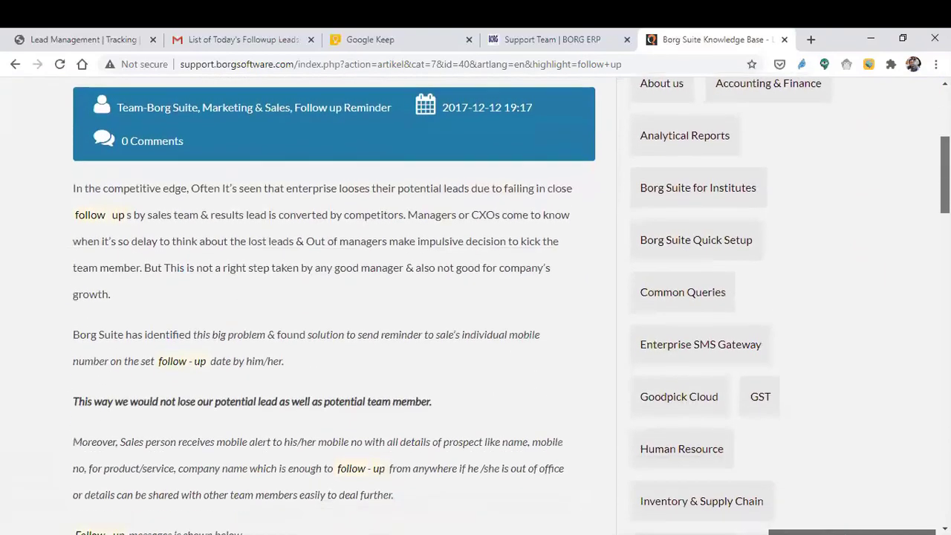
scroll(945, 178, down, 3)
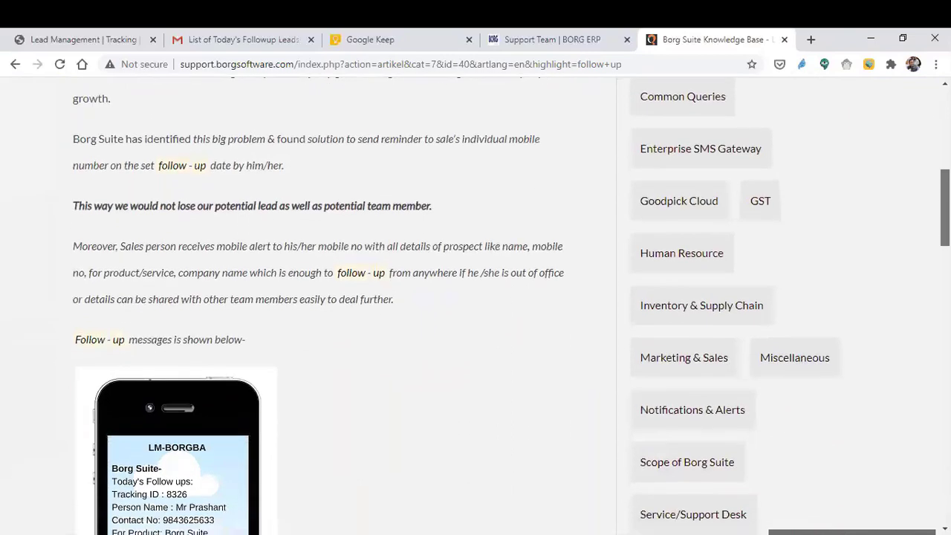
scroll(476, 312, down, 4)
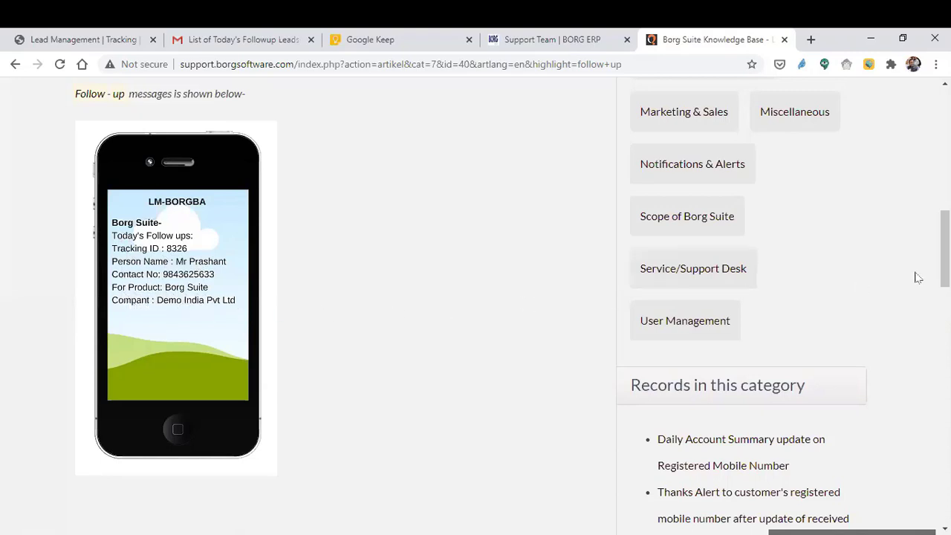
scroll(929, 268, up, 3)
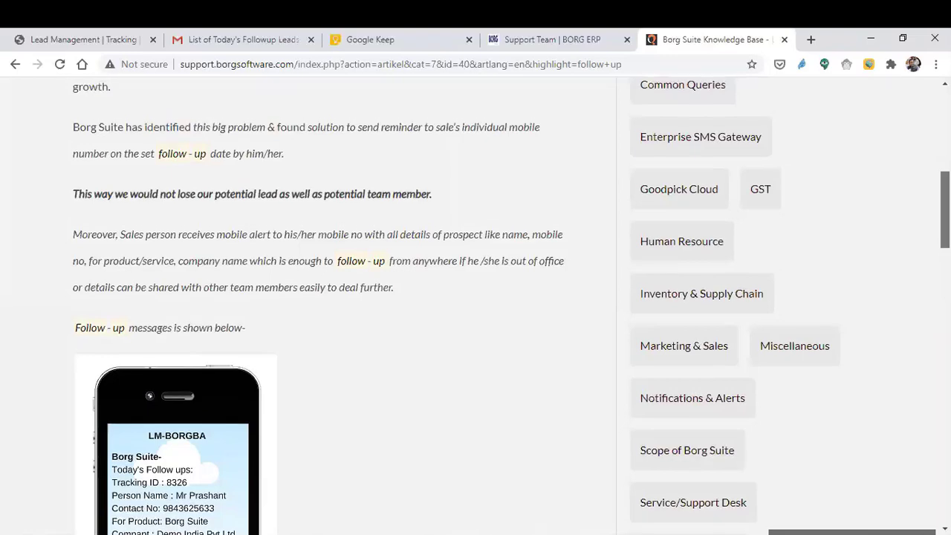
scroll(334, 298, up, 2)
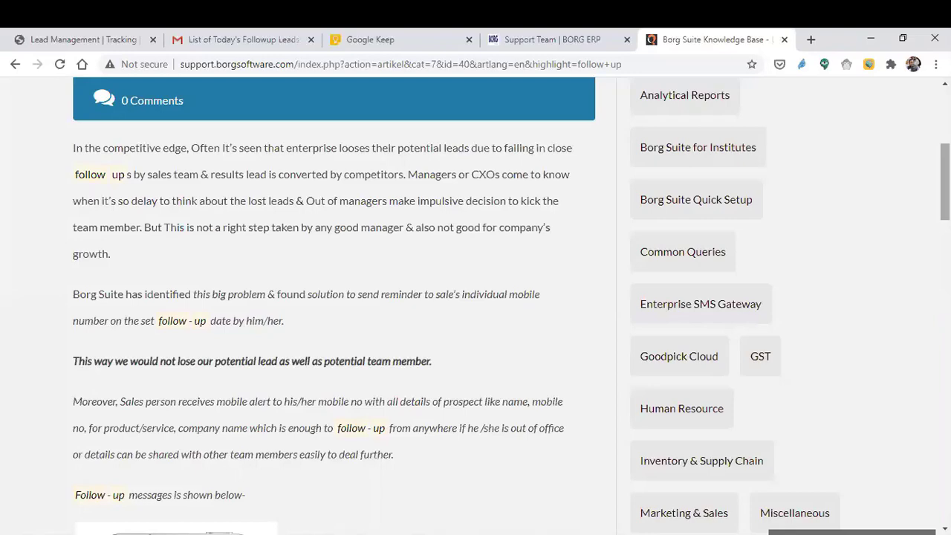
- Return from the knowledge base to the BORG CRM and open its Module Settings for Sales & Marketing
scroll(476, 305, up, 5)
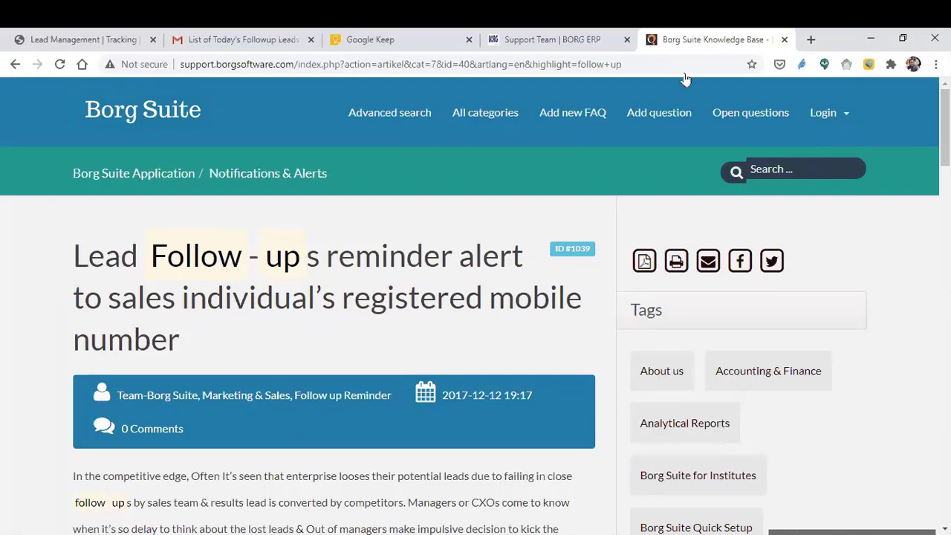
click(74, 38)
scroll(877, 223, up, 2)
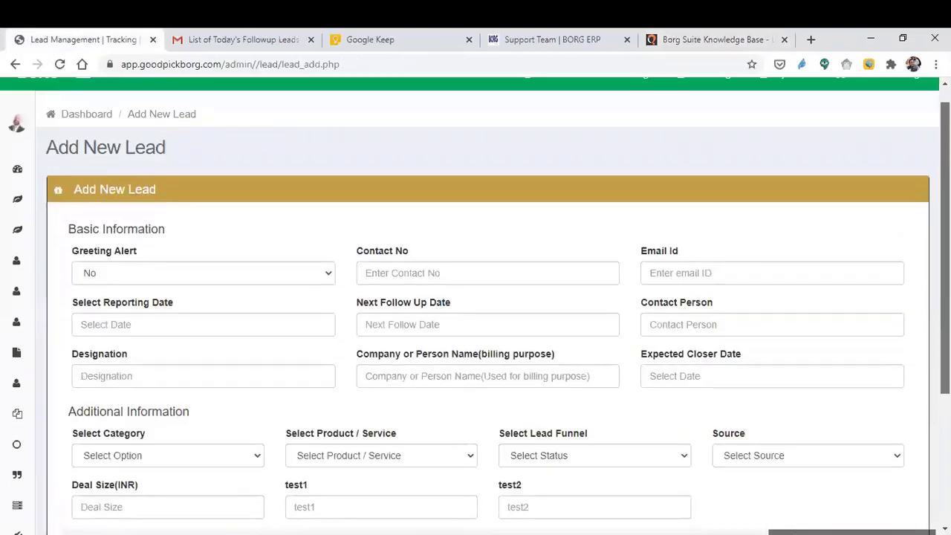
click(884, 94)
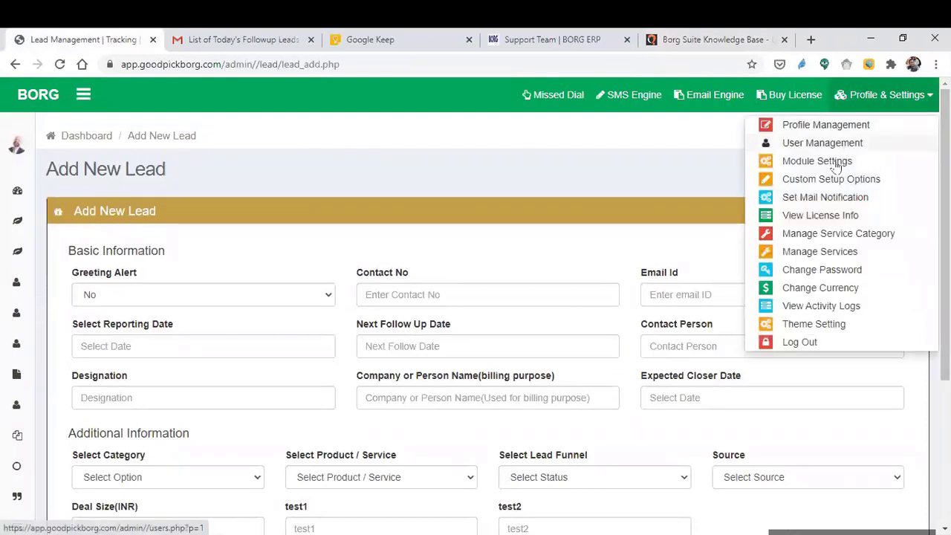
click(837, 164)
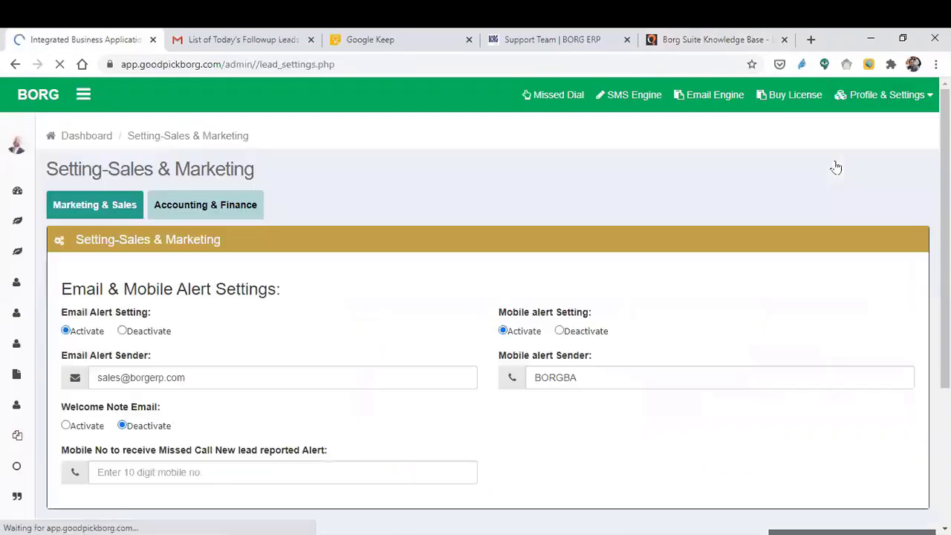
- Review the Lead Summary Daily Alert Mail settings, including the email alert activation and the receiving email field
scroll(837, 166, down, 2)
scroll(476, 305, down, 2)
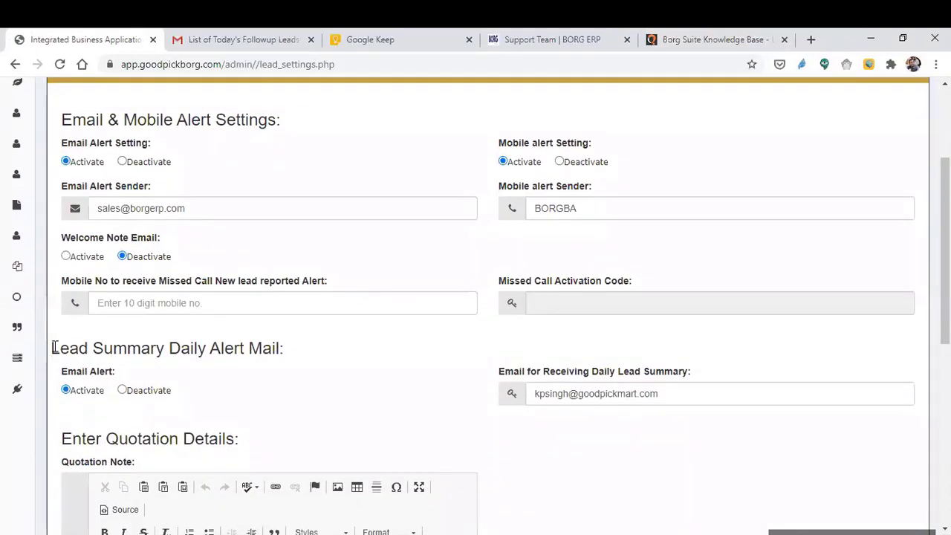
drag(54, 347, 344, 354)
click(344, 354)
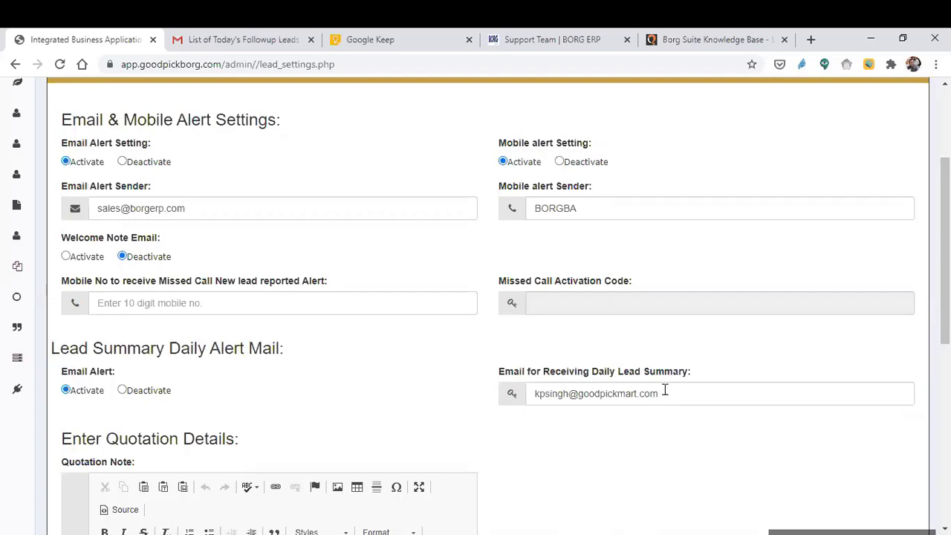
scroll(665, 390, up, 3)
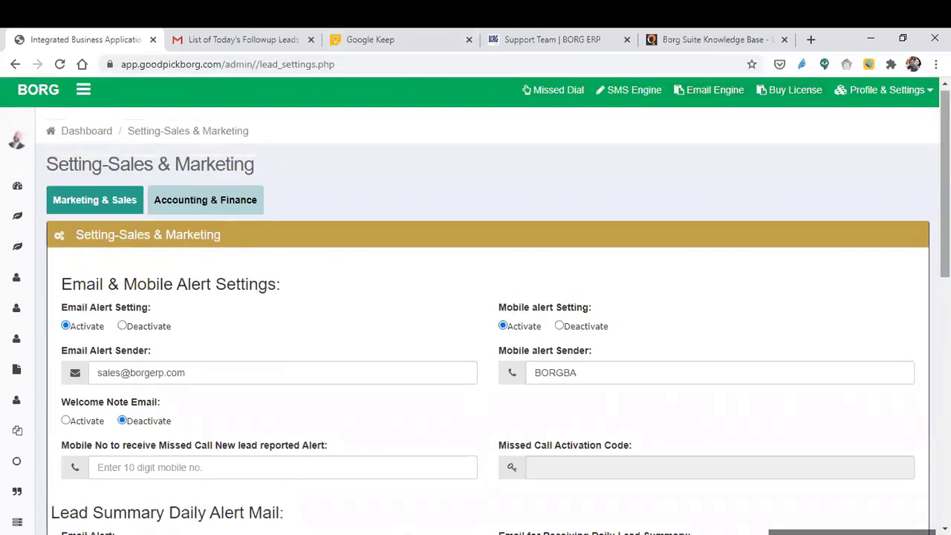
- Switch to Gmail, go to the inbox and expand the earlier message of the Daily Lead Summary conversation from BORG CRM India Pvt Ltd
click(273, 34)
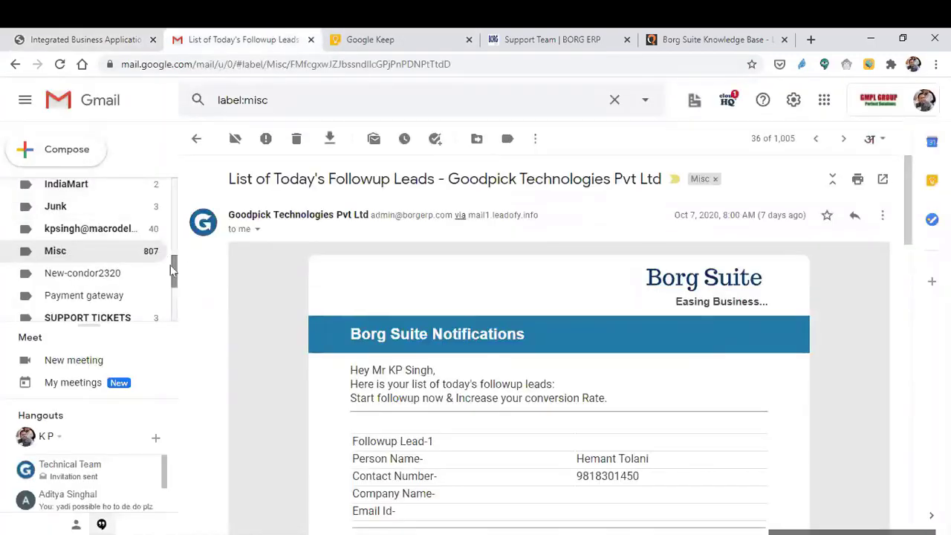
scroll(93, 191, up, 10)
click(72, 192)
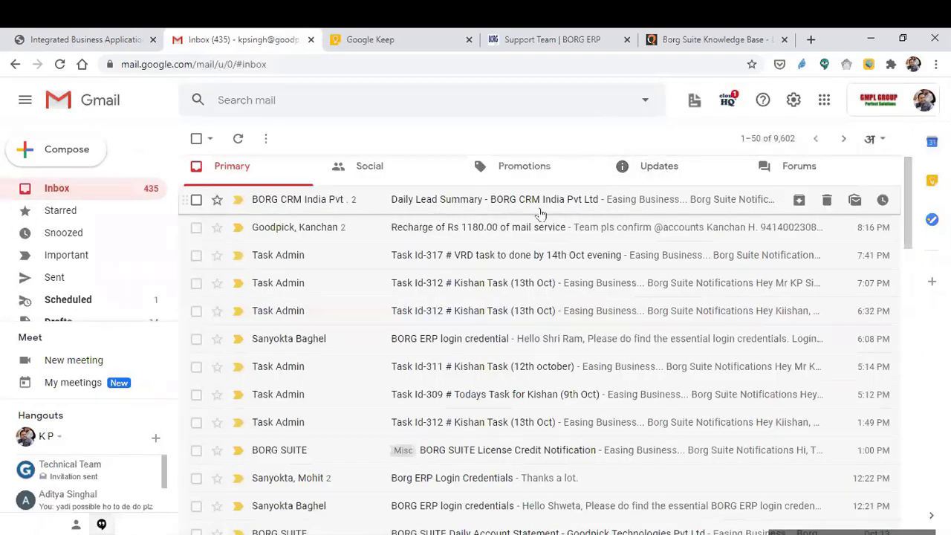
click(583, 201)
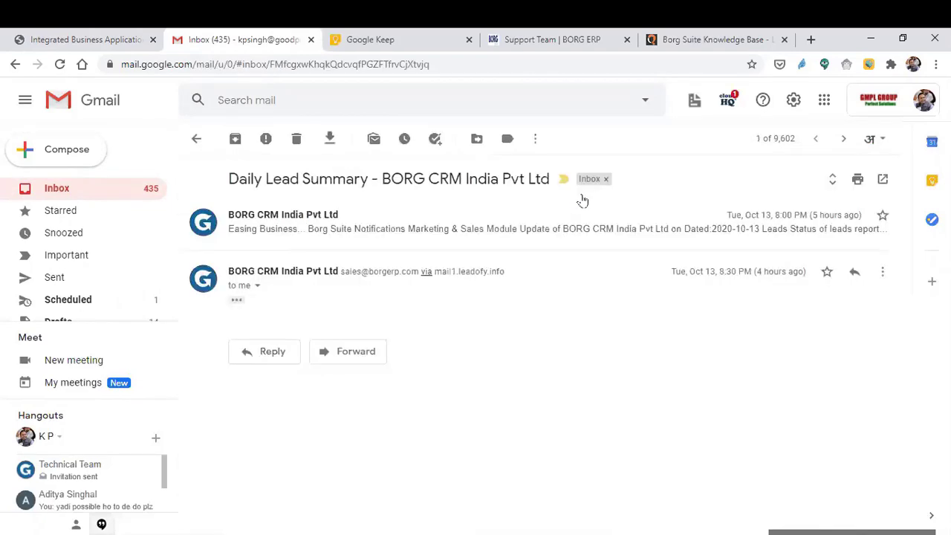
click(599, 232)
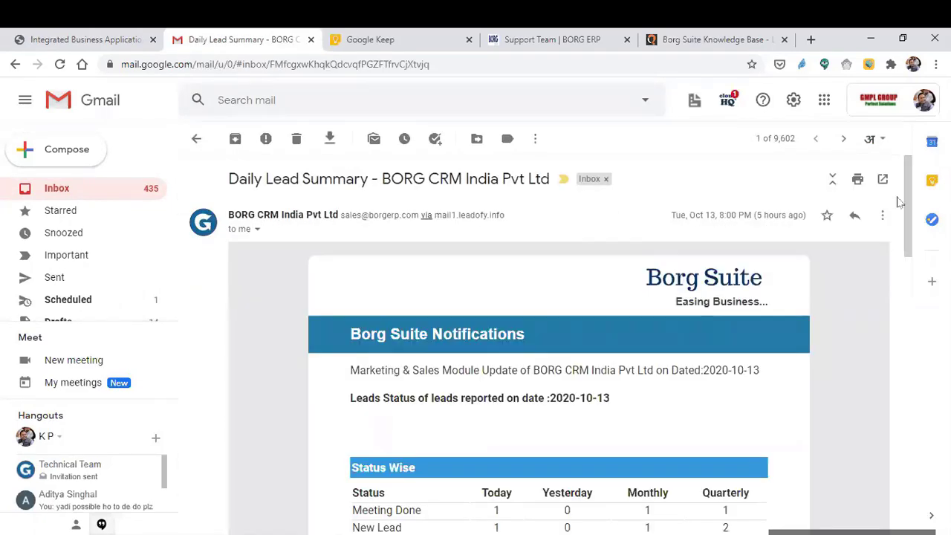
- Examine the Status Wise table of the daily lead summary, comparing the Meeting Done and New Lead rows across the periods
drag(907, 195, 909, 248)
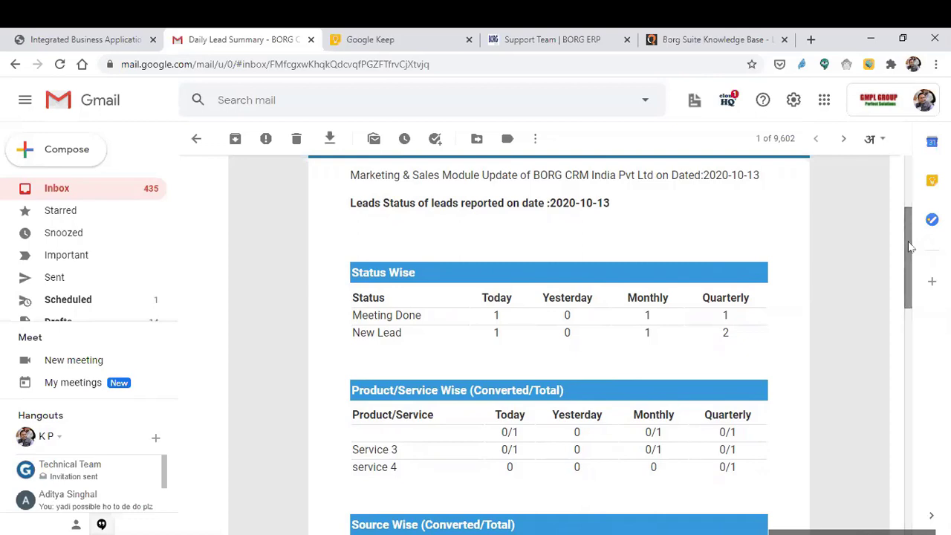
drag(912, 241, 904, 265)
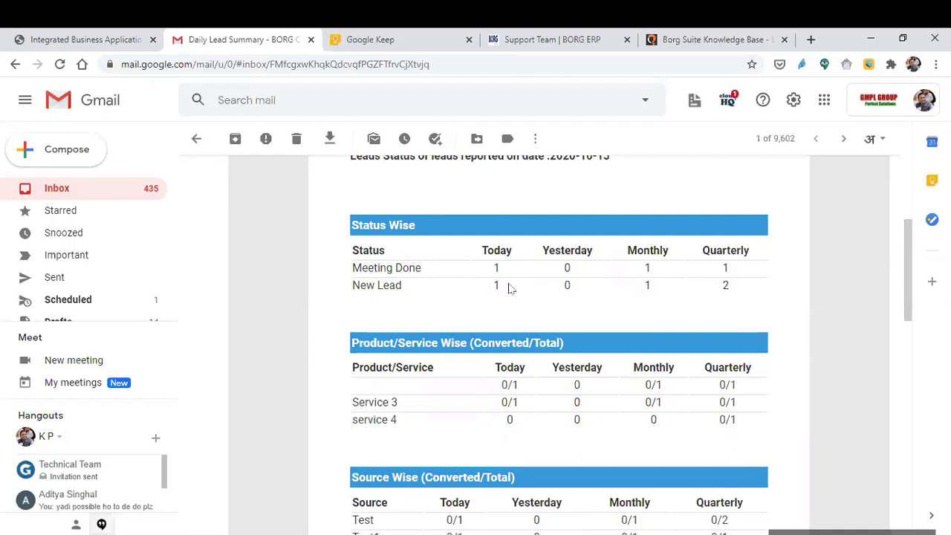
double_click(596, 250)
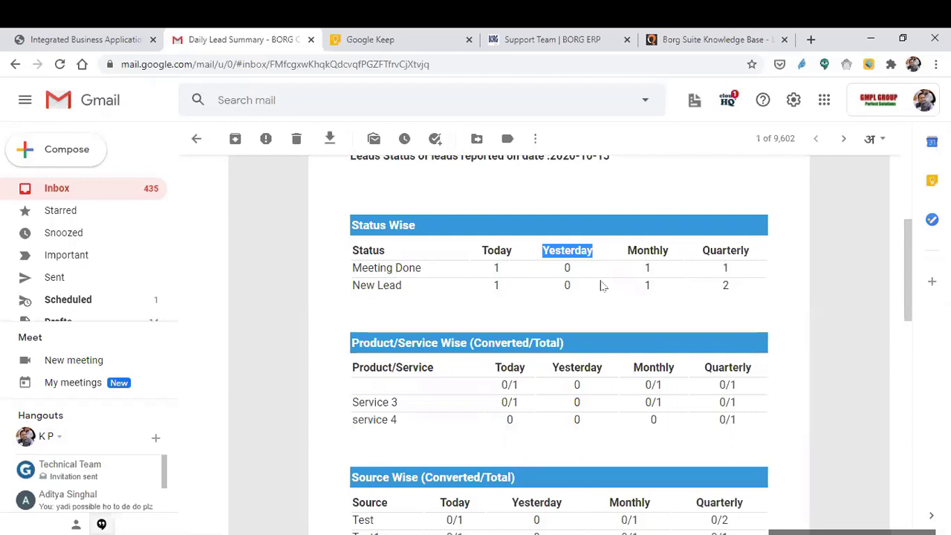
drag(352, 269, 422, 269)
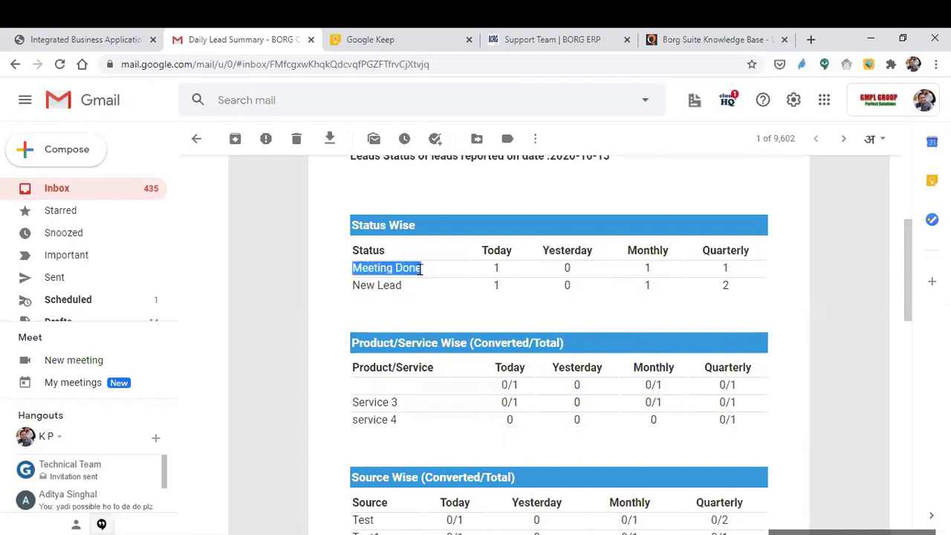
drag(720, 268, 730, 269)
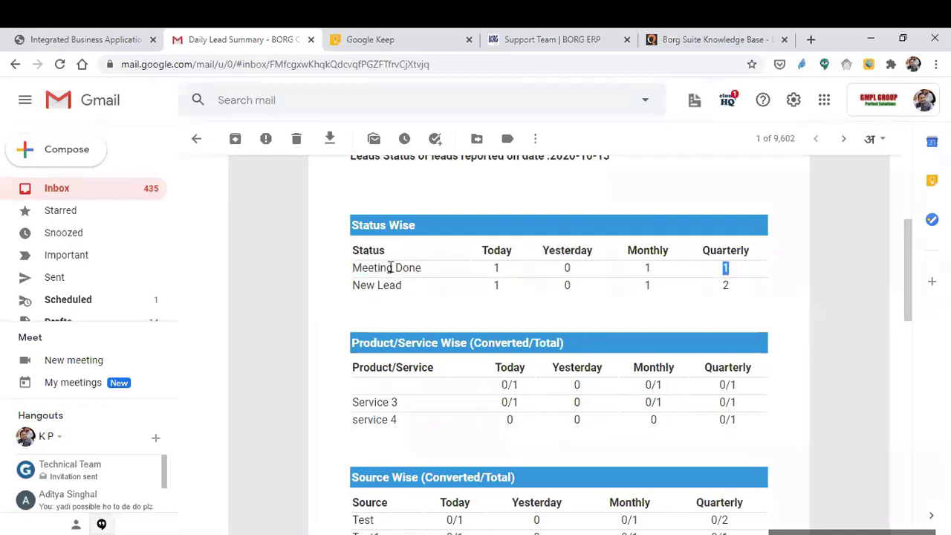
drag(353, 285, 447, 290)
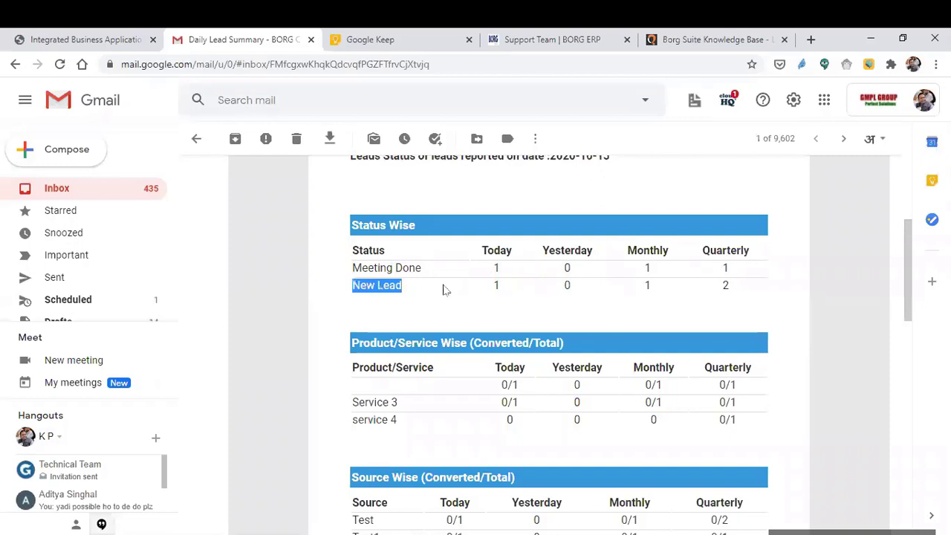
click(731, 294)
- Examine the Product/Service Wise table, relating the Converted/Total heading to today's figures for the unnamed product and Service 3
scroll(914, 301, down, 1)
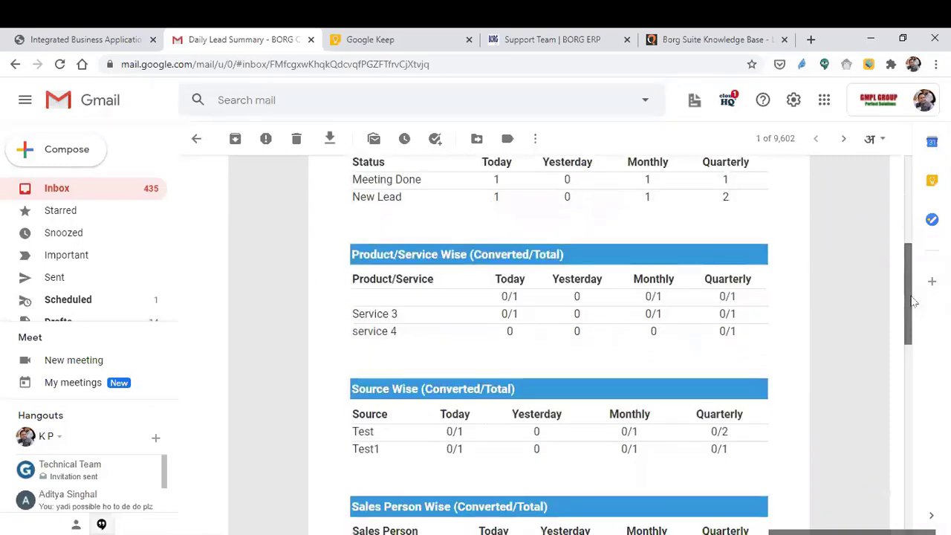
drag(909, 301, 911, 279)
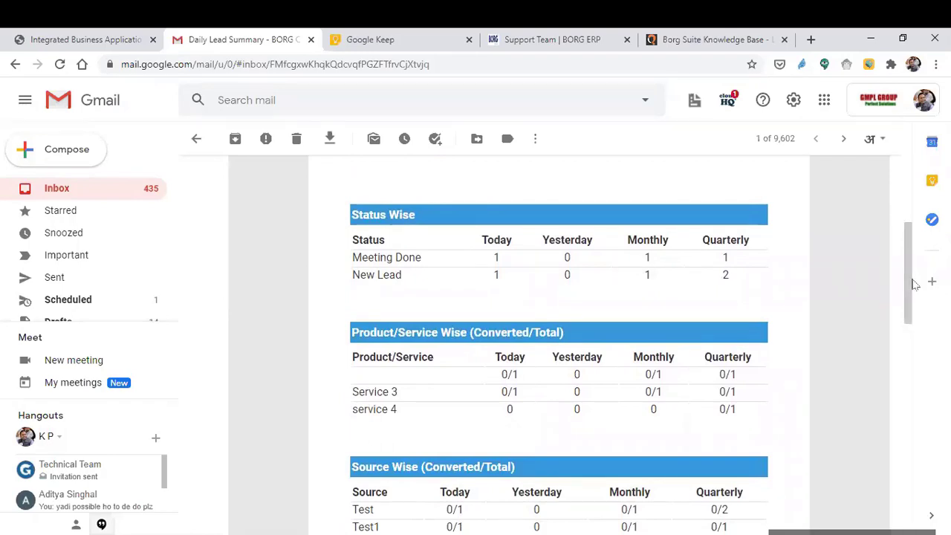
drag(914, 280, 906, 307)
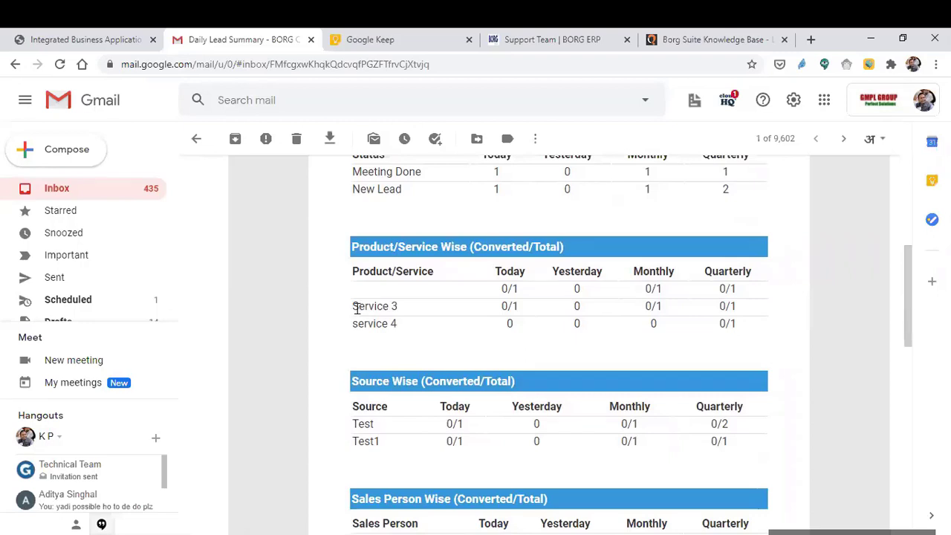
drag(351, 313, 406, 310)
click(408, 311)
drag(470, 247, 563, 247)
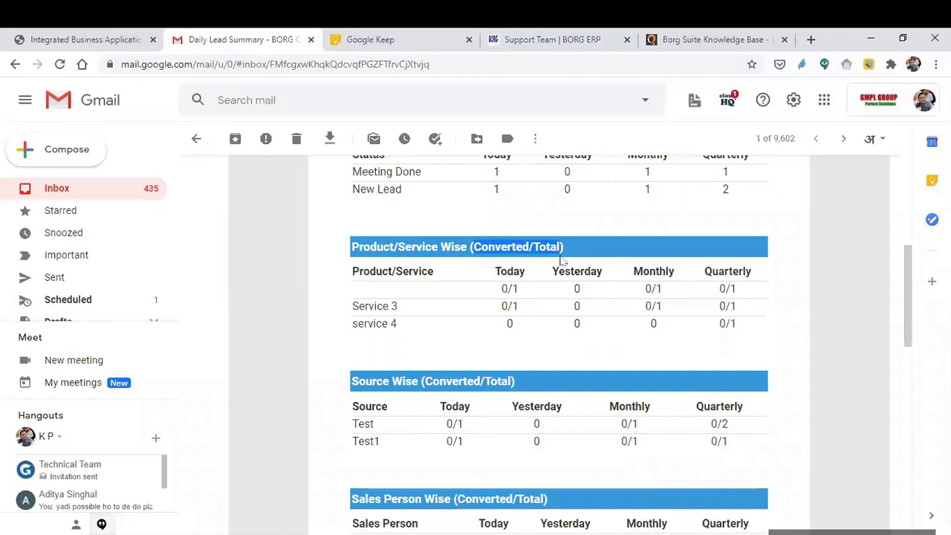
click(502, 289)
drag(502, 288, 520, 290)
click(523, 297)
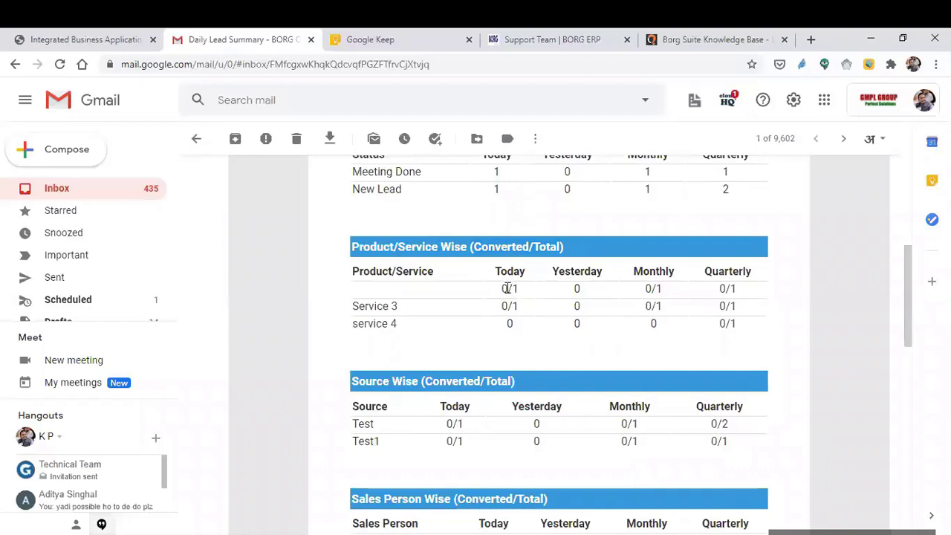
double_click(505, 289)
double_click(514, 290)
double_click(504, 289)
double_click(514, 289)
drag(401, 311, 338, 312)
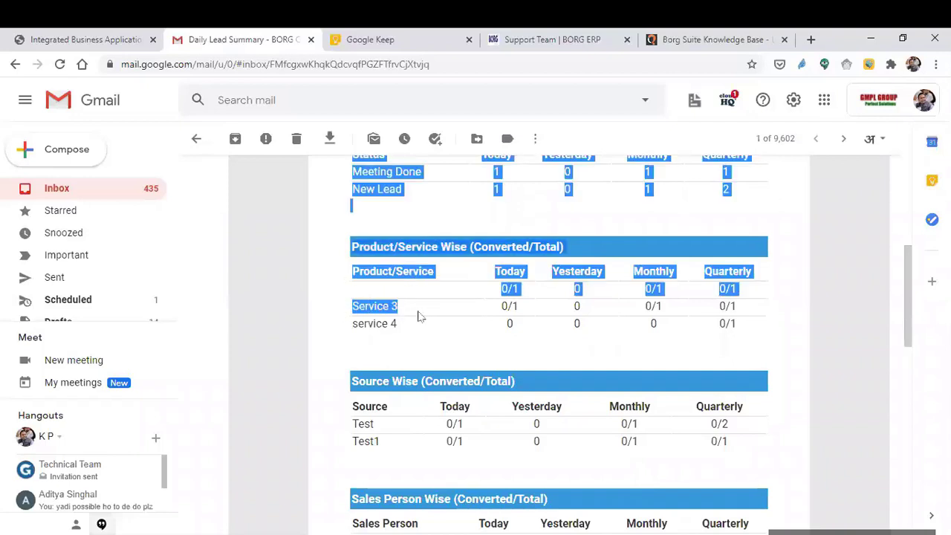
click(421, 315)
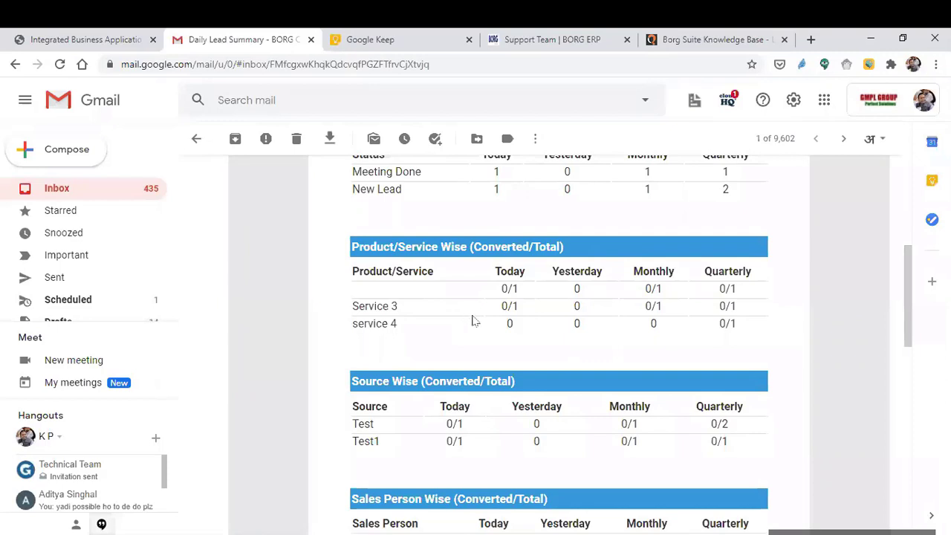
mouse_move(503, 307)
mouse_down()
mouse_move(497, 316)
mouse_move(528, 313)
mouse_move(514, 306)
mouse_up()
click(535, 312)
- Examine the Source Wise and Sales Person Wise tables of the lead summary, and return to the CRM's Sales & Marketing settings
drag(912, 291, 911, 341)
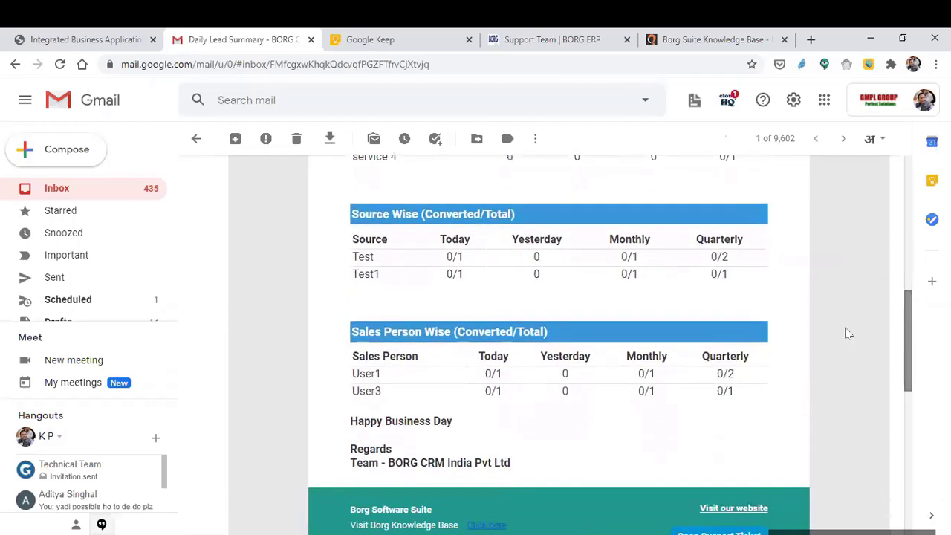
drag(356, 257, 389, 266)
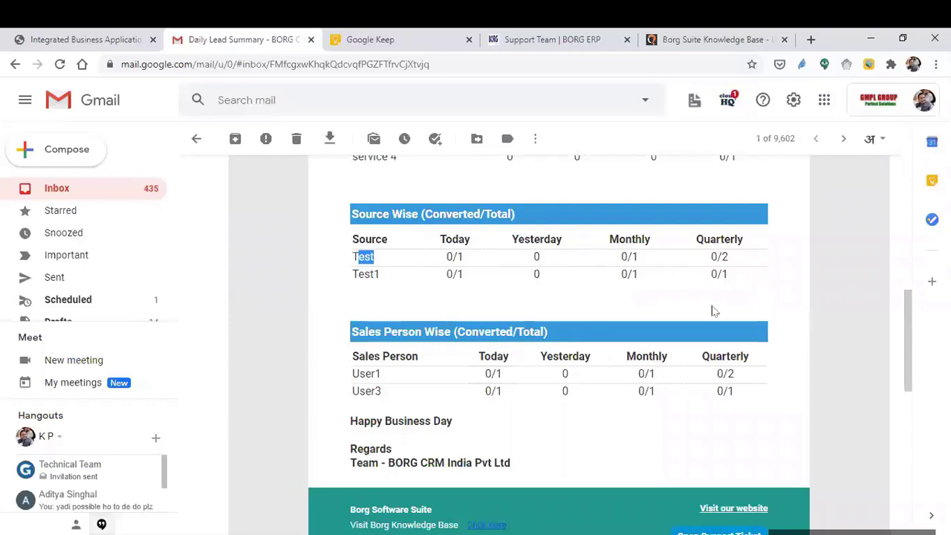
drag(909, 329, 913, 359)
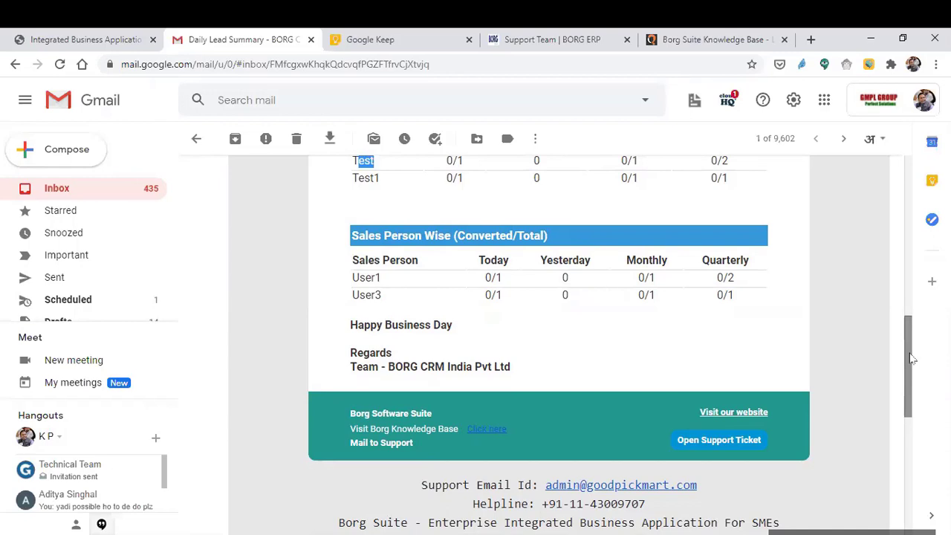
drag(913, 359, 906, 210)
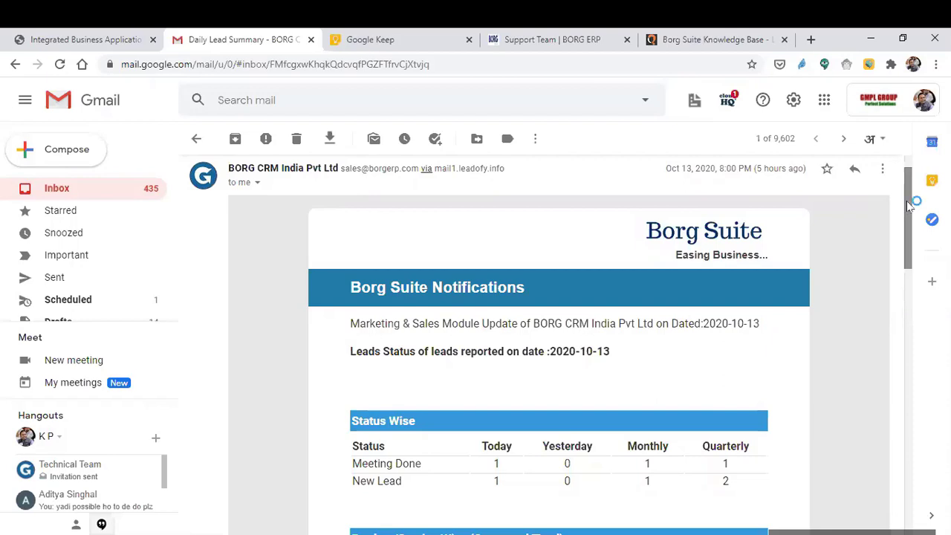
click(82, 40)
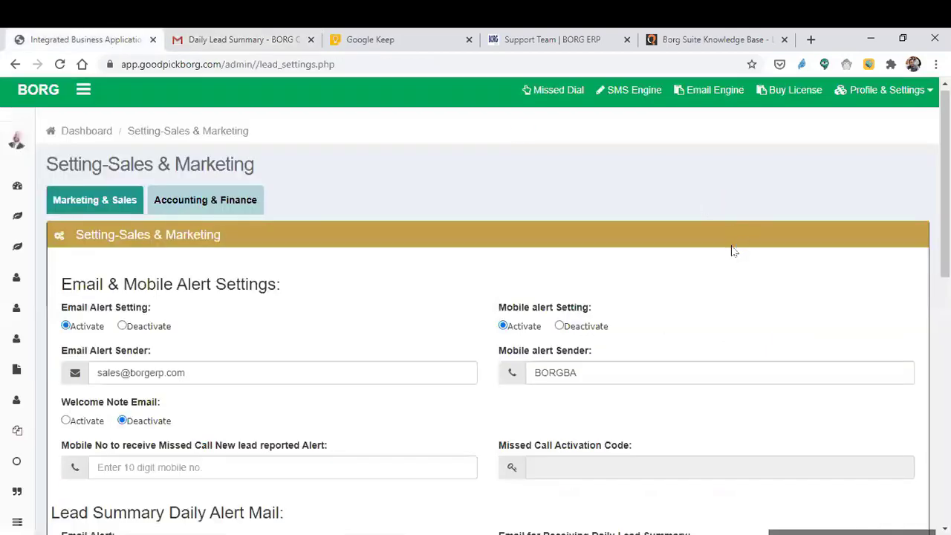